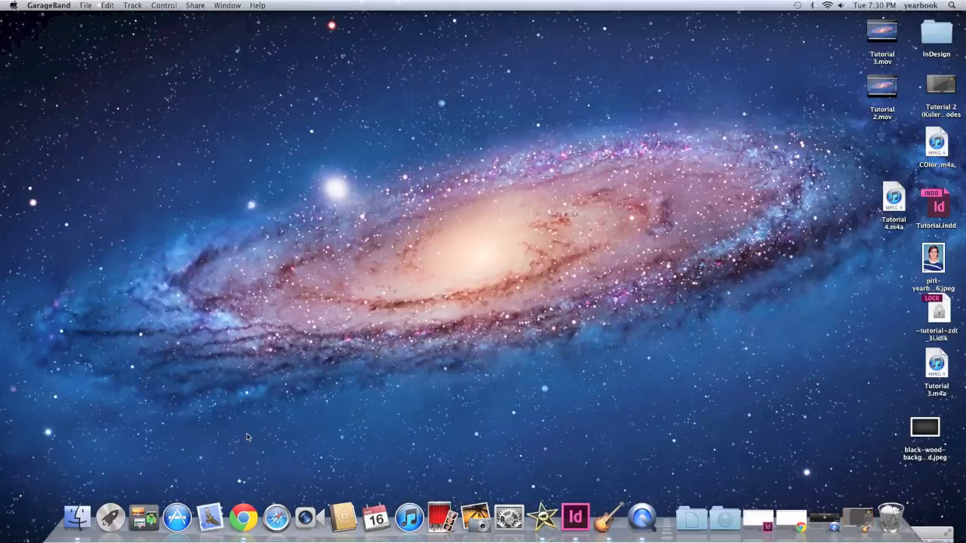
# Open Chrome and search the web for dafonts
pyautogui.click(253, 508)
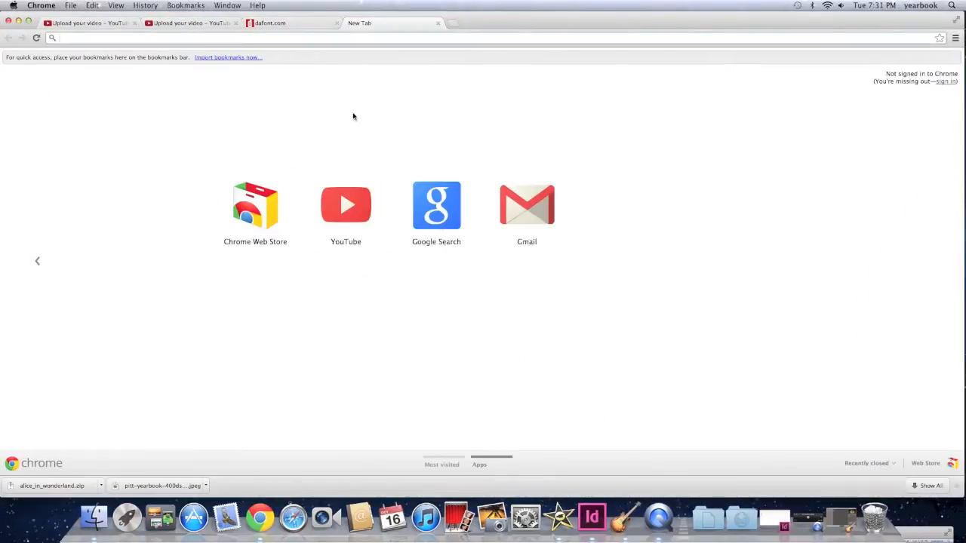
pyautogui.write('dafont')
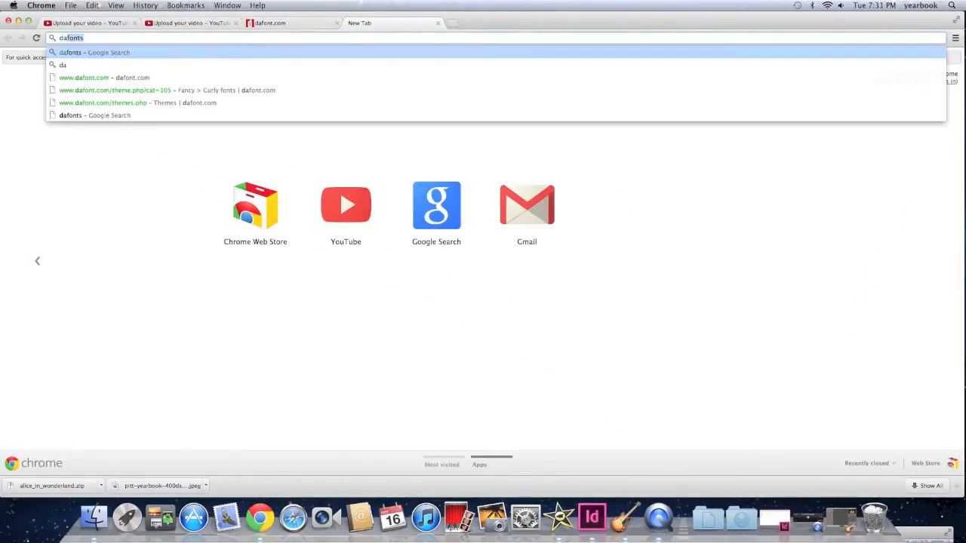
pyautogui.write('s')
pyautogui.press('Return')
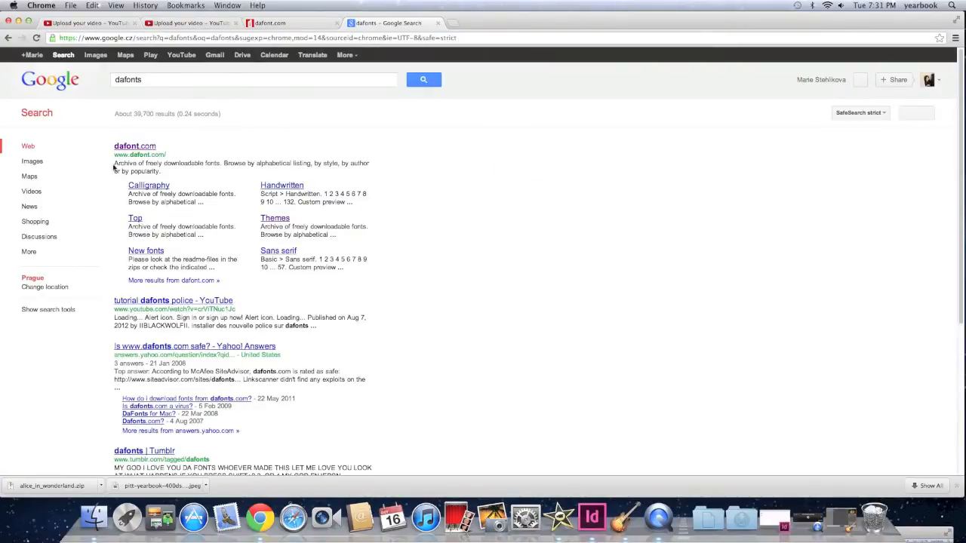
# Open the dafont.com site and search its font catalogue for Hunger Games
pyautogui.click(147, 146)
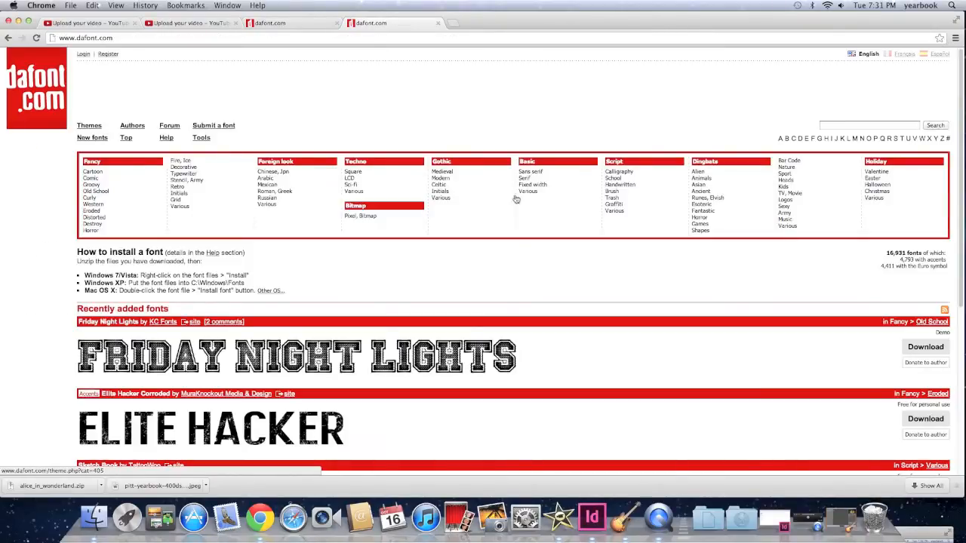
pyautogui.scroll(-1, 473, 237)
pyautogui.scroll(-5, 472, 237)
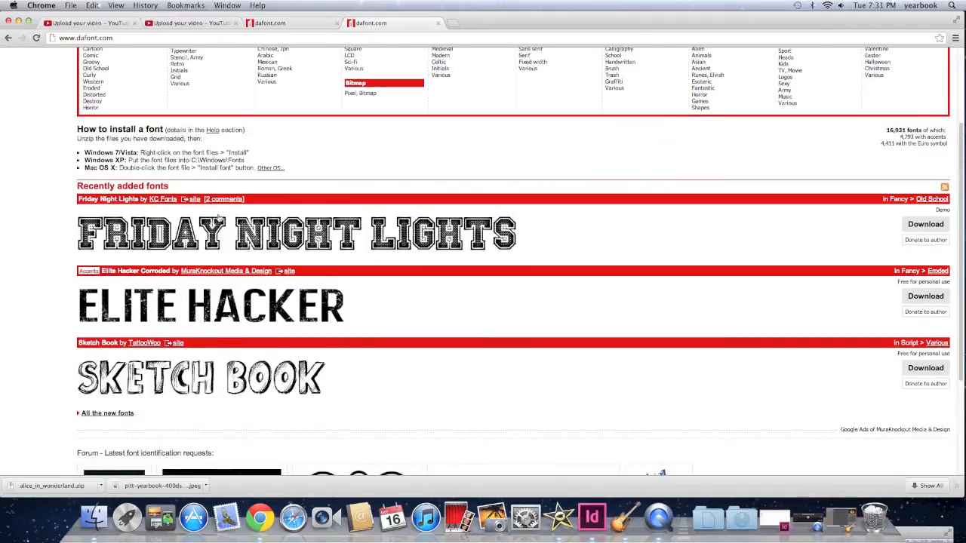
pyautogui.scroll(4, 383, 232)
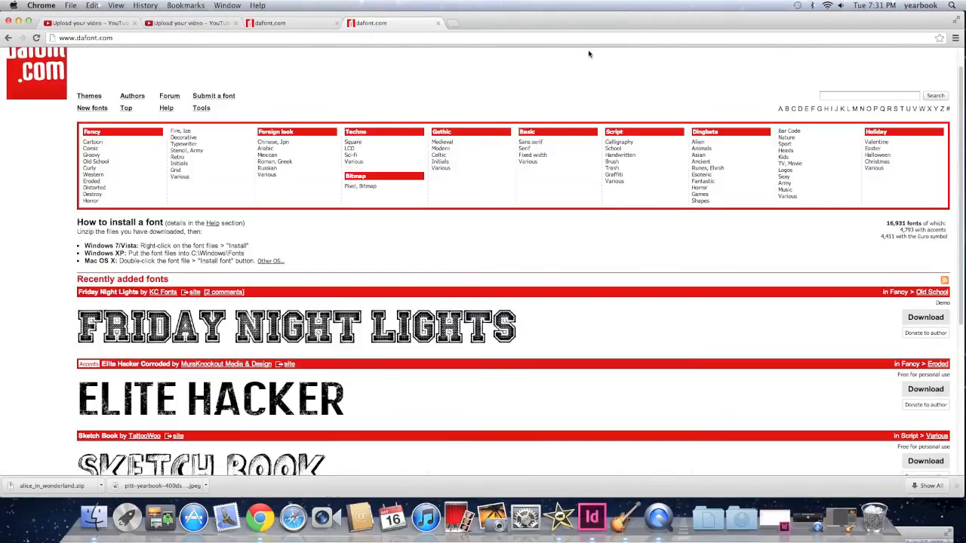
pyautogui.click(869, 92)
pyautogui.write('Hunger Games')
pyautogui.press('Return')
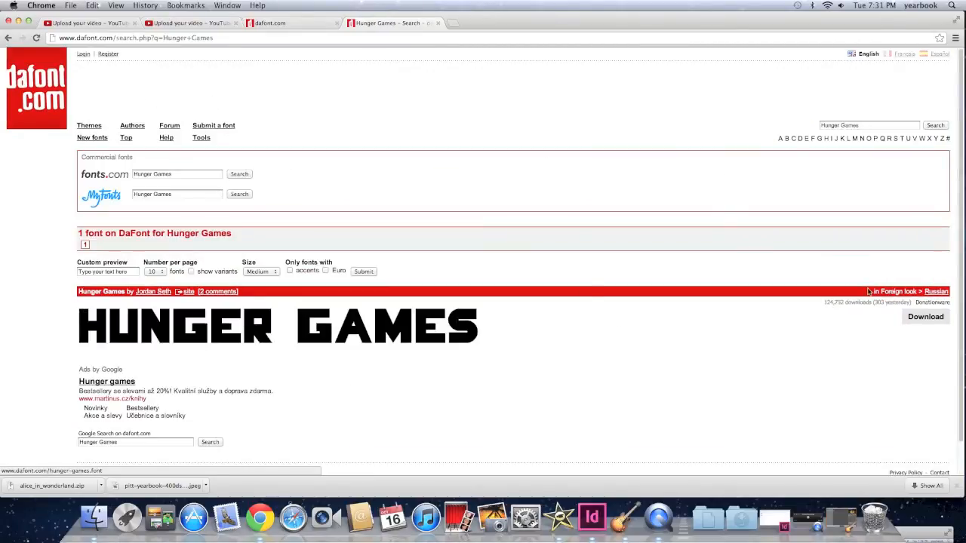
# Download the Hunger Games font and close the browser window
pyautogui.scroll(-1, 831, 294)
pyautogui.click(922, 308)
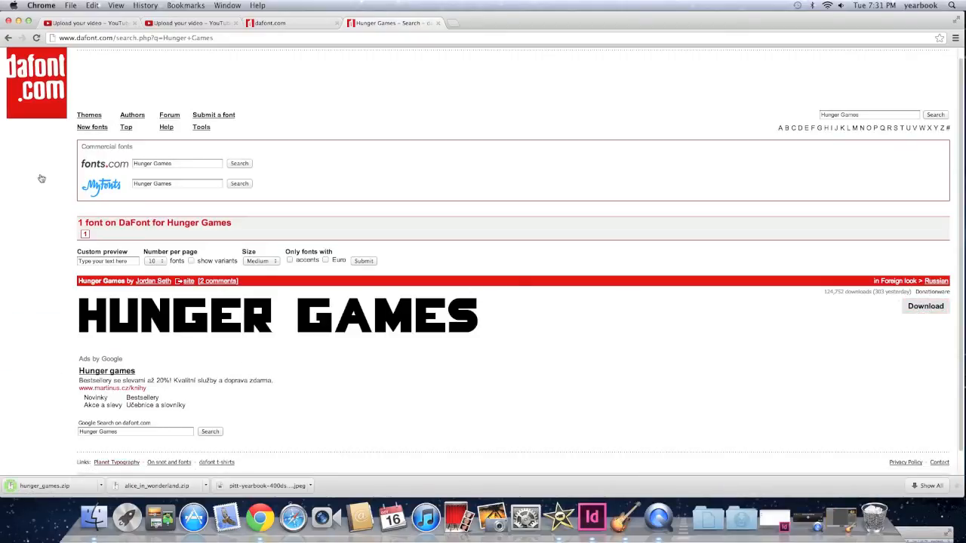
pyautogui.click(19, 23)
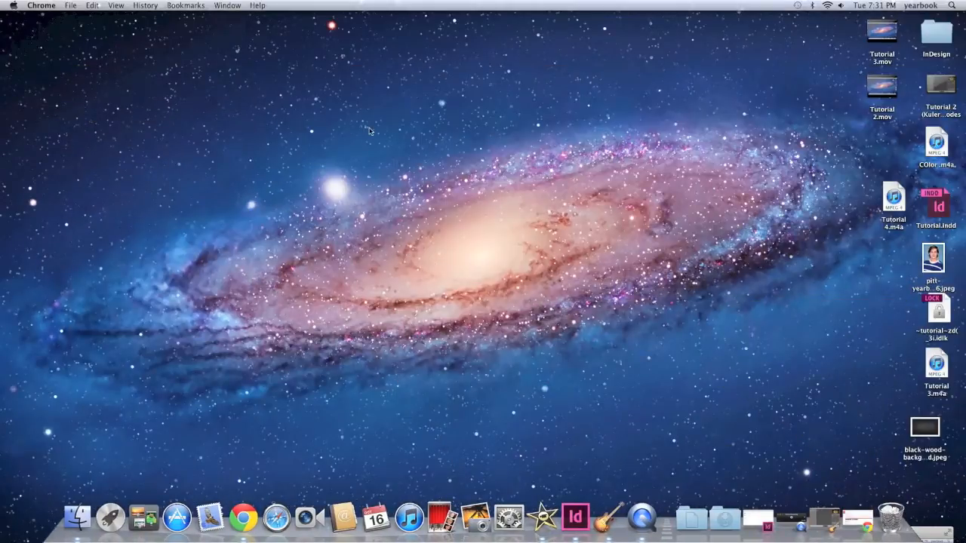
# Open the Downloads folder and extract hunger_games.zip
pyautogui.click(725, 520)
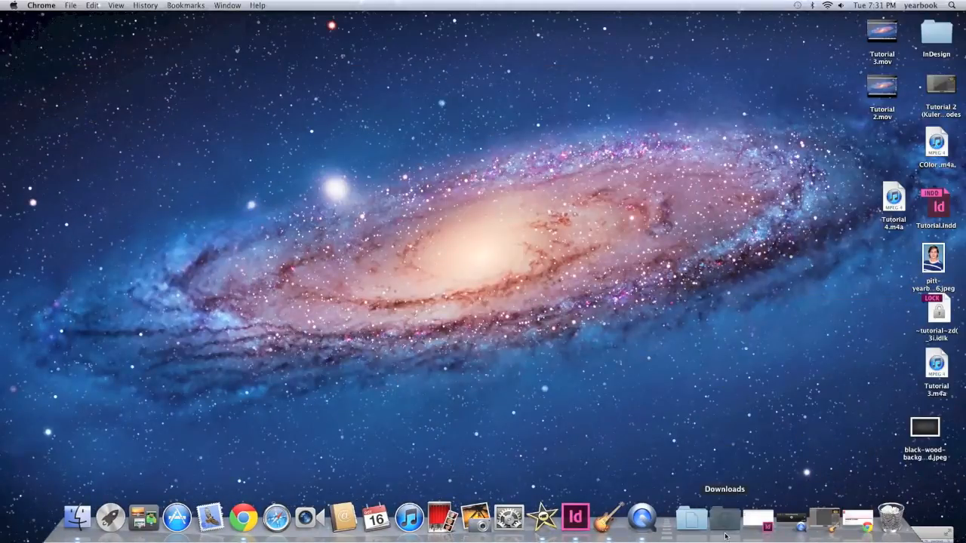
pyautogui.click(735, 329)
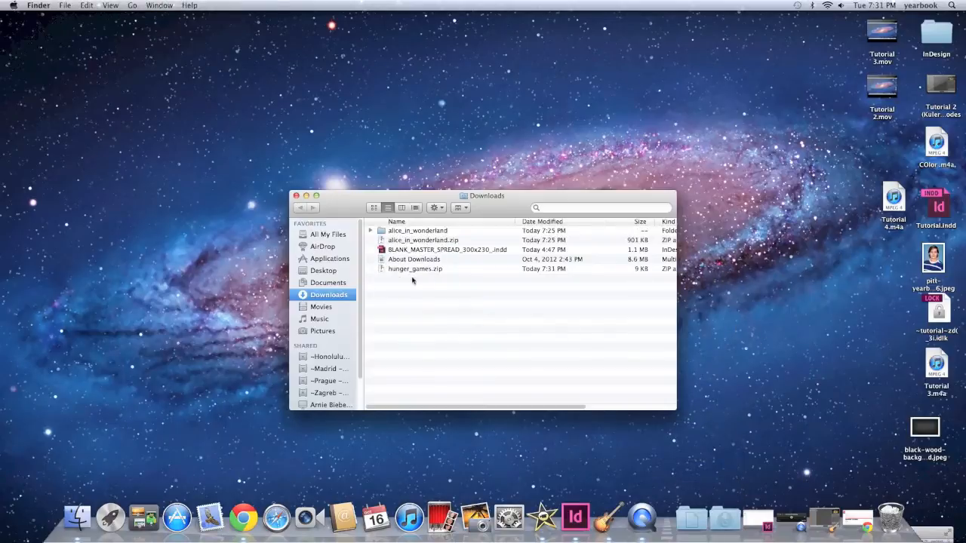
pyautogui.click(412, 270)
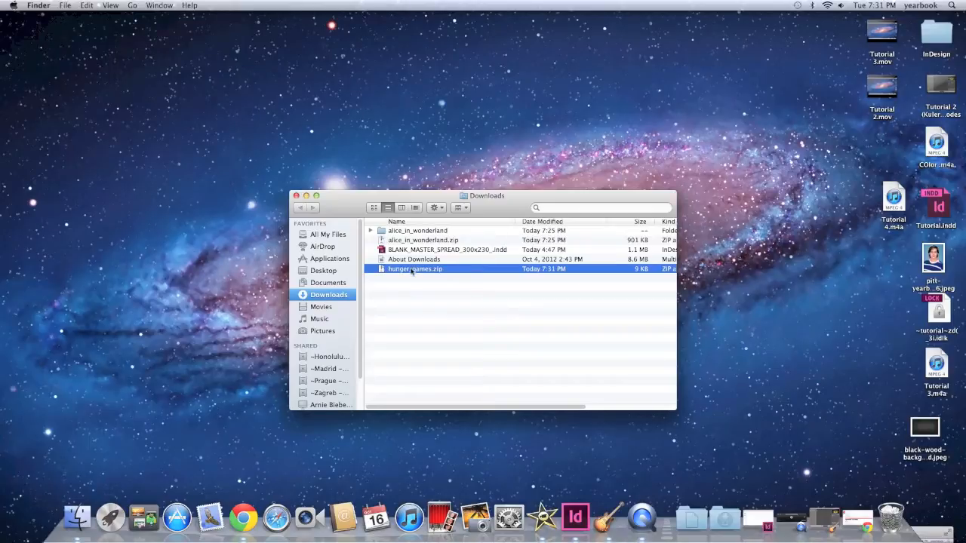
pyautogui.doubleClick(411, 270)
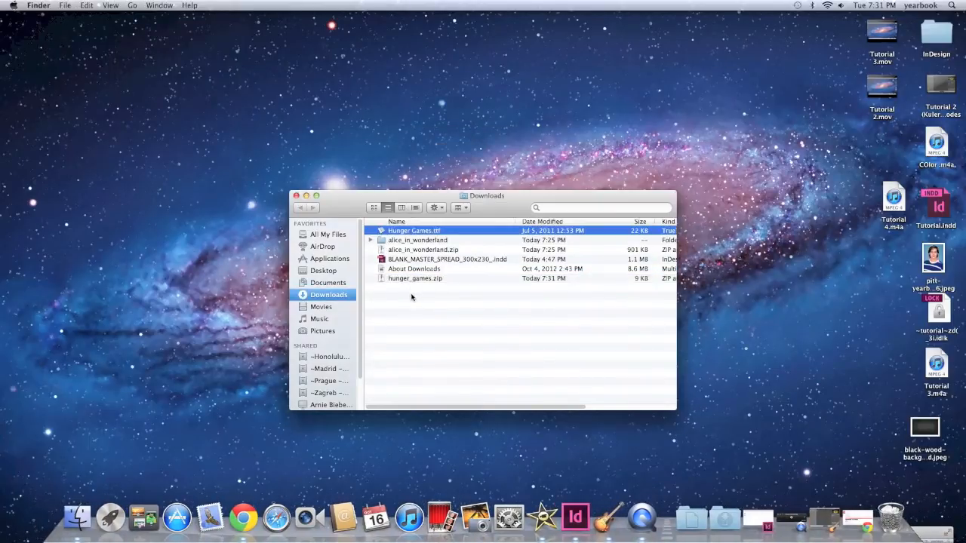
# Examine the downloaded files and the contents of the alice_in_wonderland folder
pyautogui.click(411, 296)
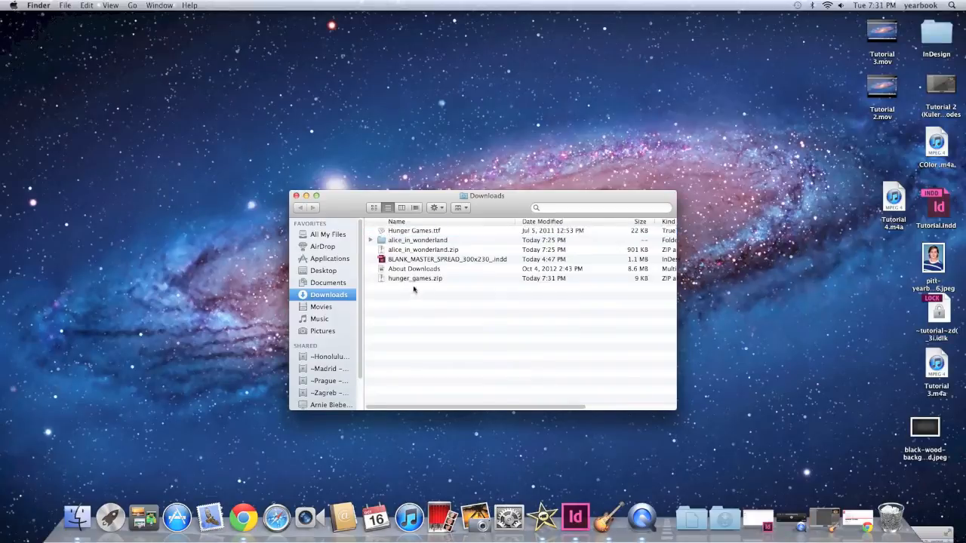
pyautogui.click(404, 232)
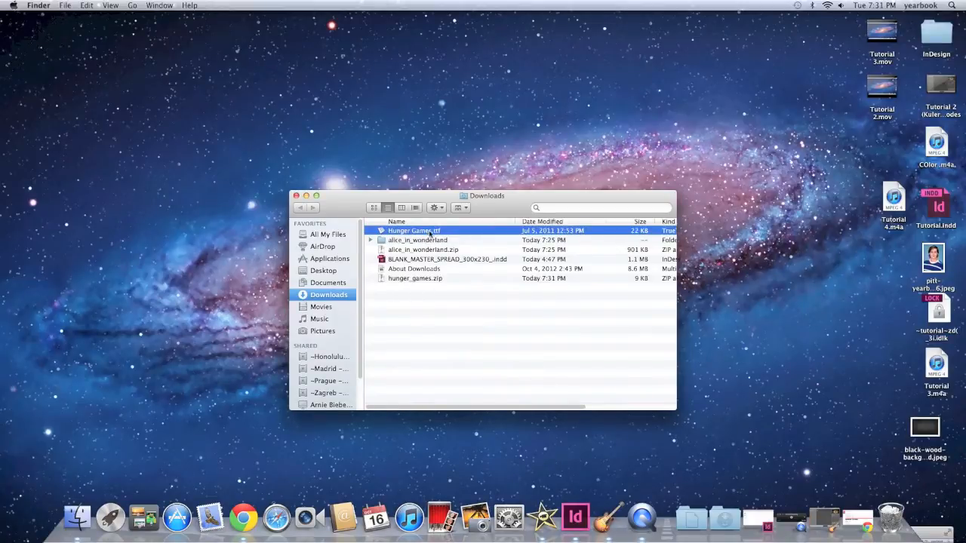
pyautogui.click(415, 296)
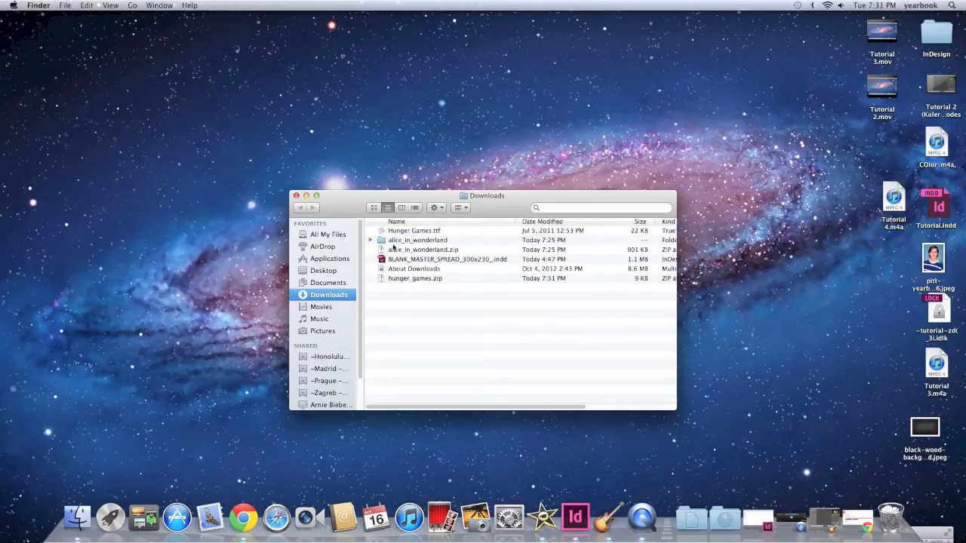
pyautogui.click(394, 248)
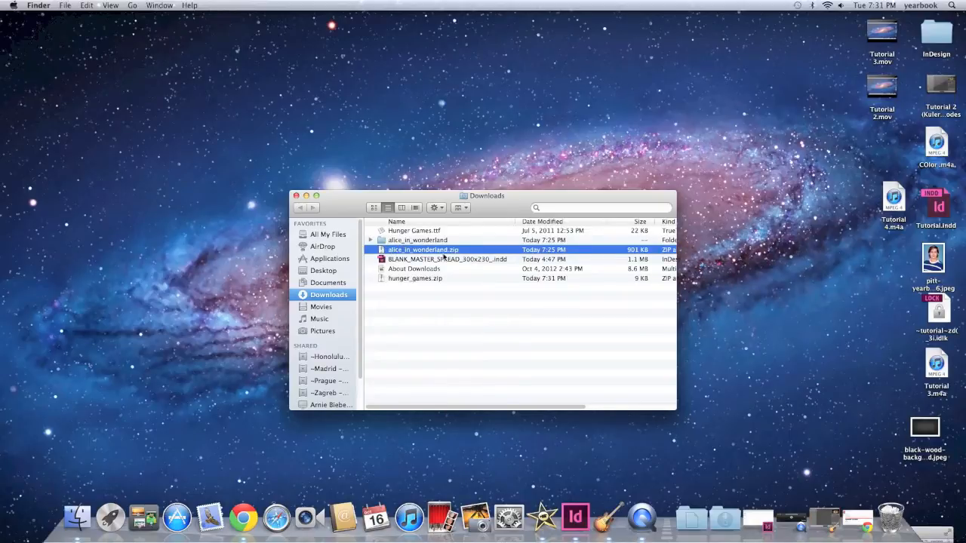
pyautogui.doubleClick(384, 240)
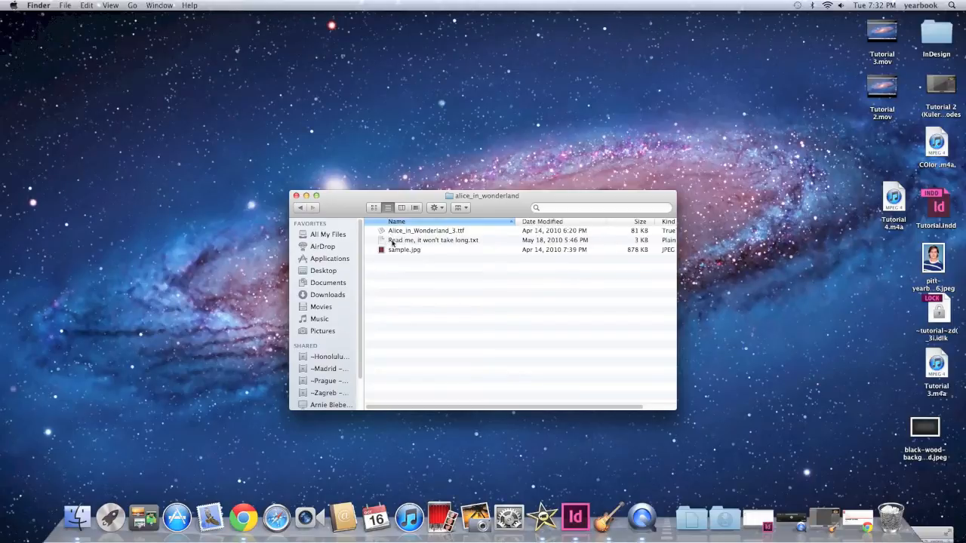
pyautogui.click(300, 209)
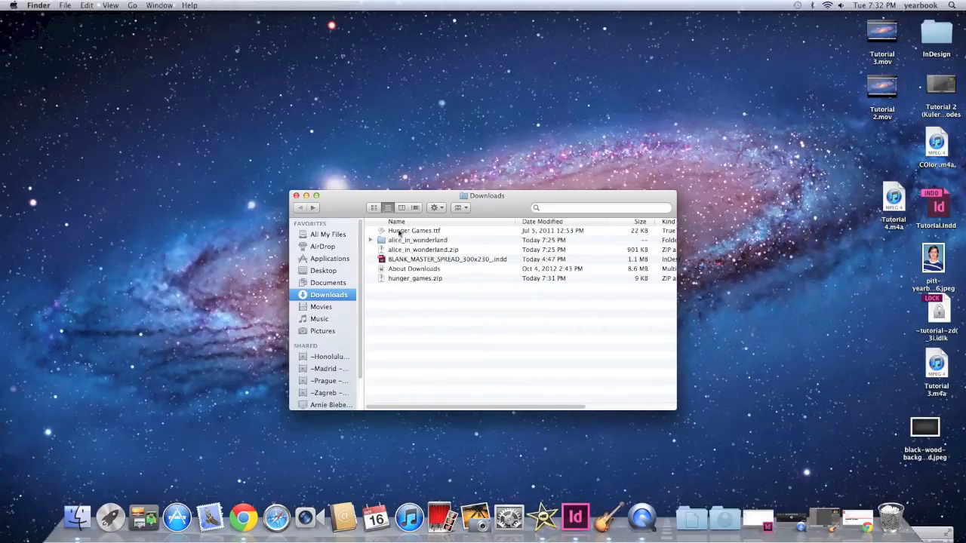
# Open Hunger Games.ttf in Font Book and install the font
pyautogui.doubleClick(395, 233)
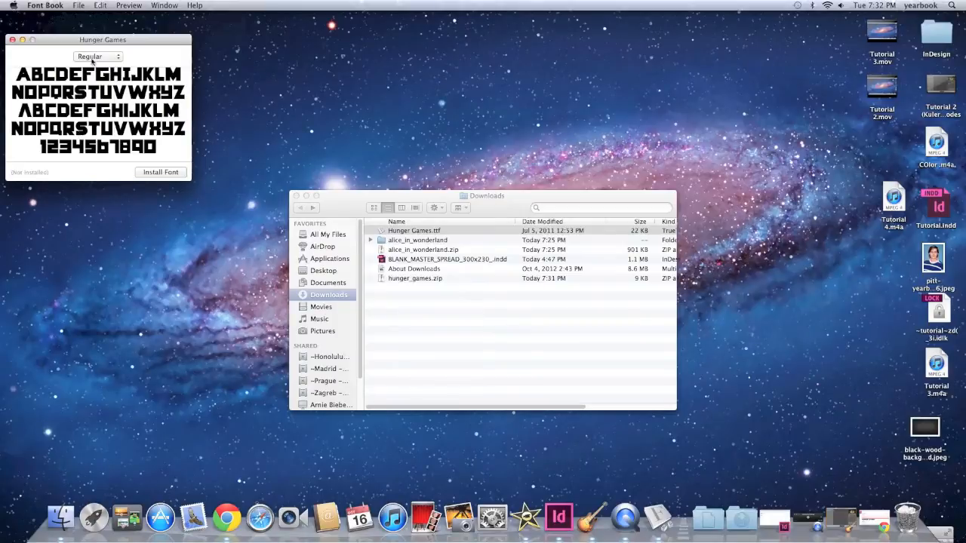
pyautogui.click(159, 175)
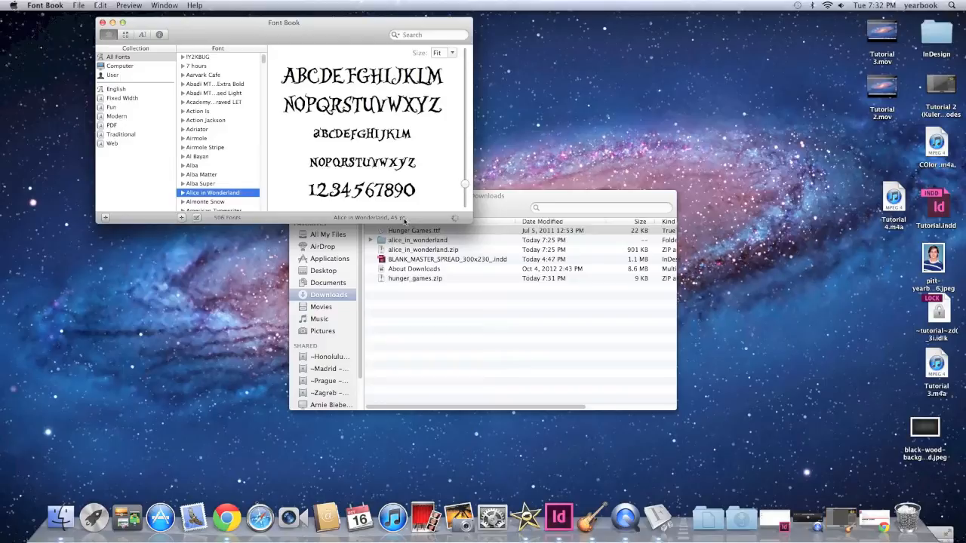
pyautogui.moveTo(406, 222); pyautogui.dragTo(397, 216)
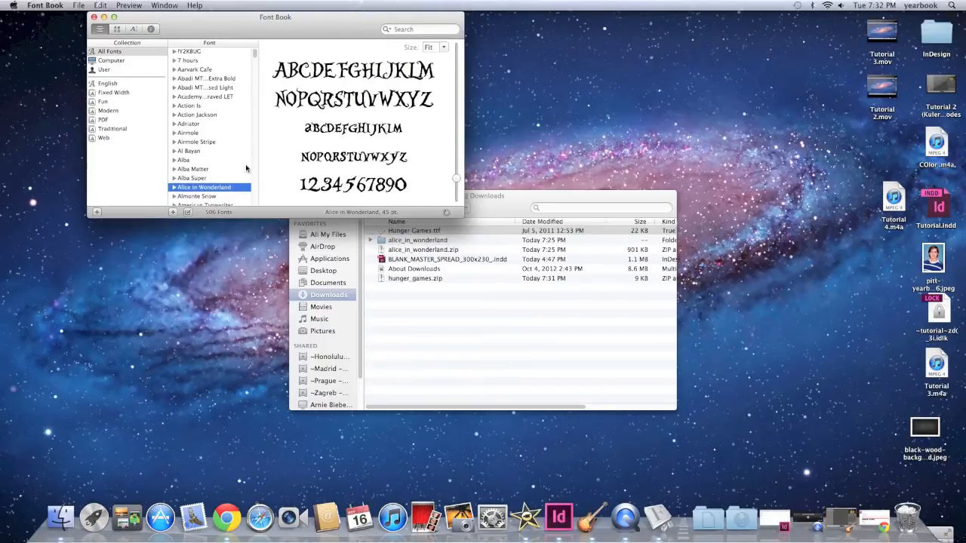
# Quit InDesign without saving Tutorial.indd, and close Font Book and the Downloads window
pyautogui.click(571, 526)
pyautogui.click(560, 523)
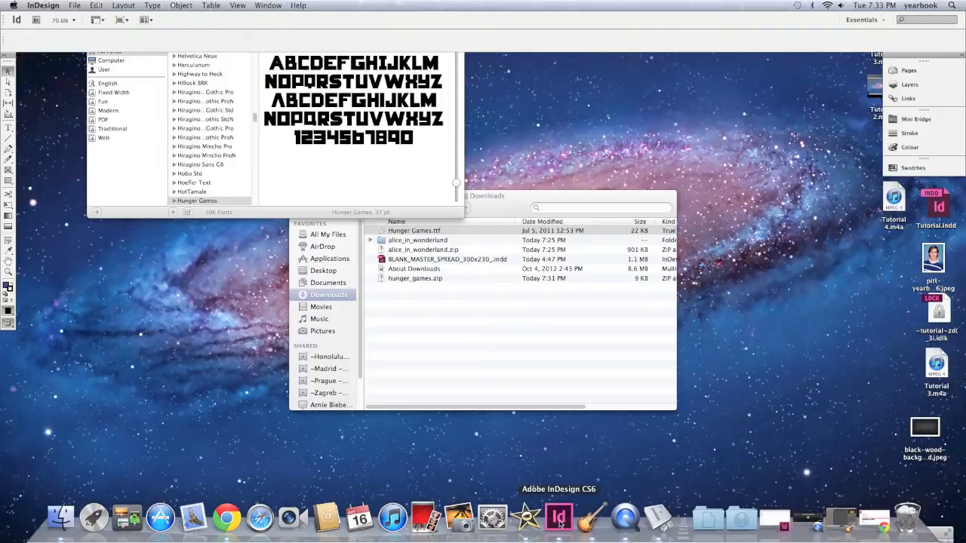
pyautogui.press('super+q')
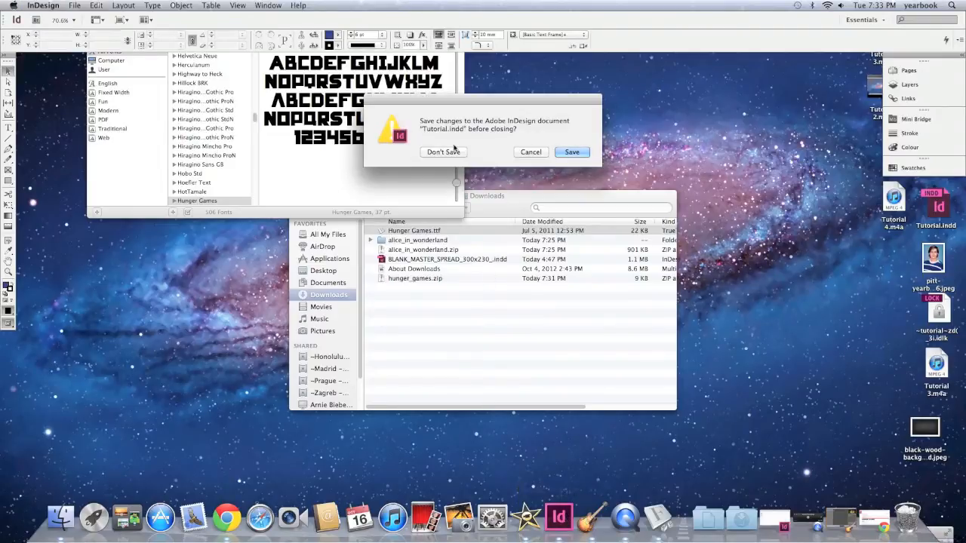
pyautogui.click(446, 152)
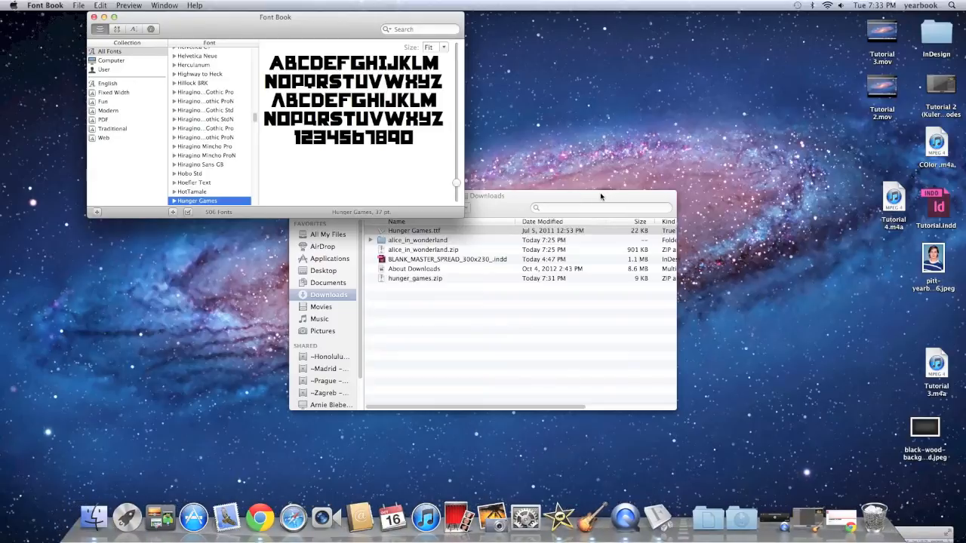
pyautogui.click(94, 16)
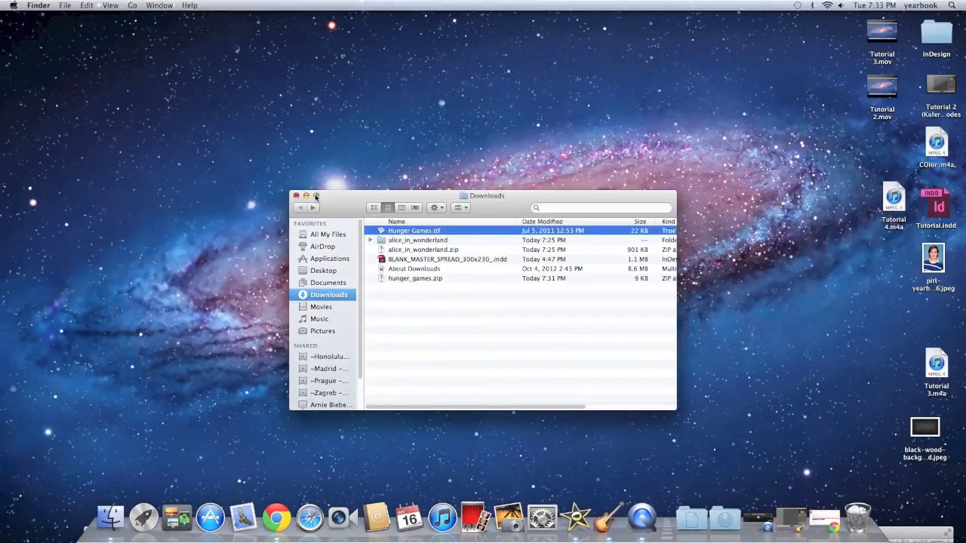
pyautogui.click(296, 195)
# Reopen Tutorial.indd from the desktop in InDesign
pyautogui.click(943, 194)
pyautogui.doubleClick(943, 193)
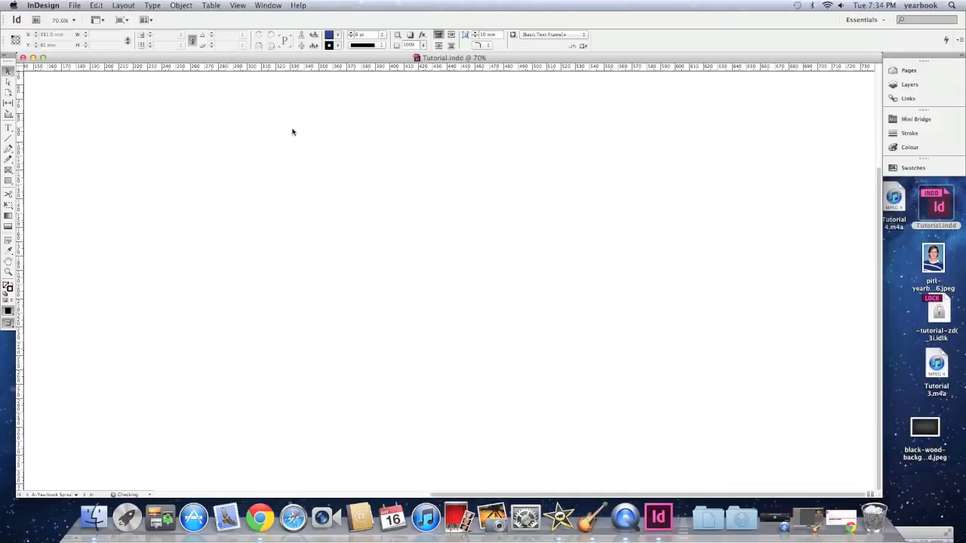
pyautogui.scroll(-5, 293, 132)
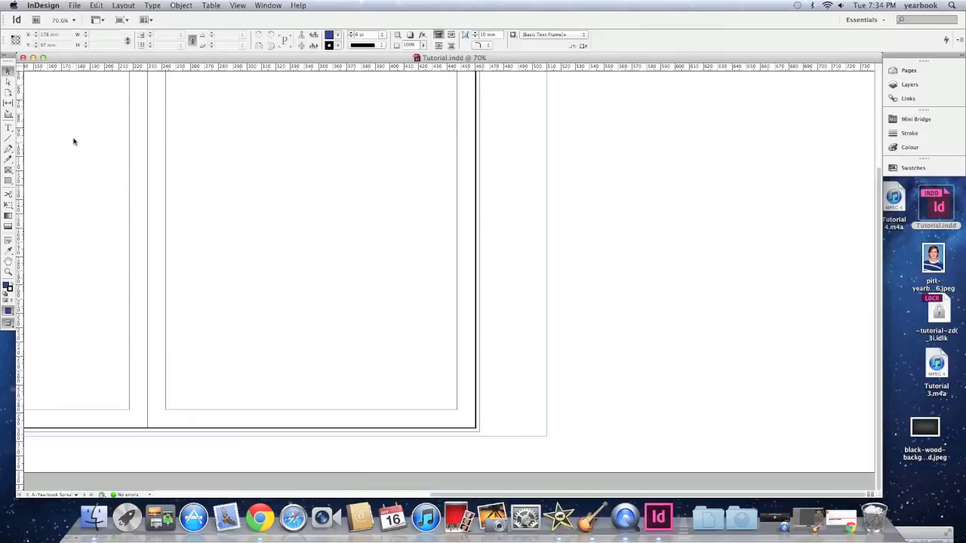
pyautogui.hscroll(-5, 73, 142)
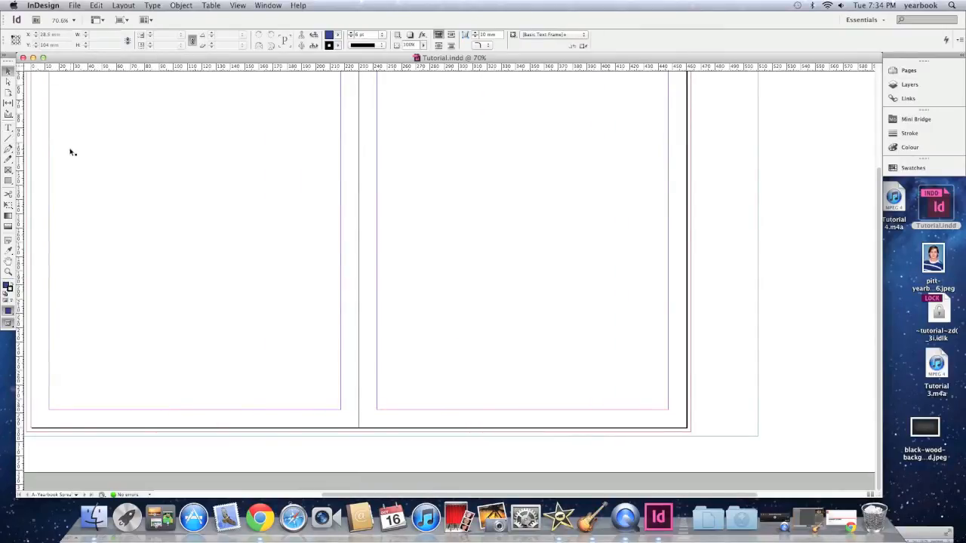
pyautogui.scroll(5, 71, 151)
pyautogui.hscroll(-3, 71, 151)
# Draw a text frame near the top of the left page and enter the title The Awesome Spread
pyautogui.click(8, 128)
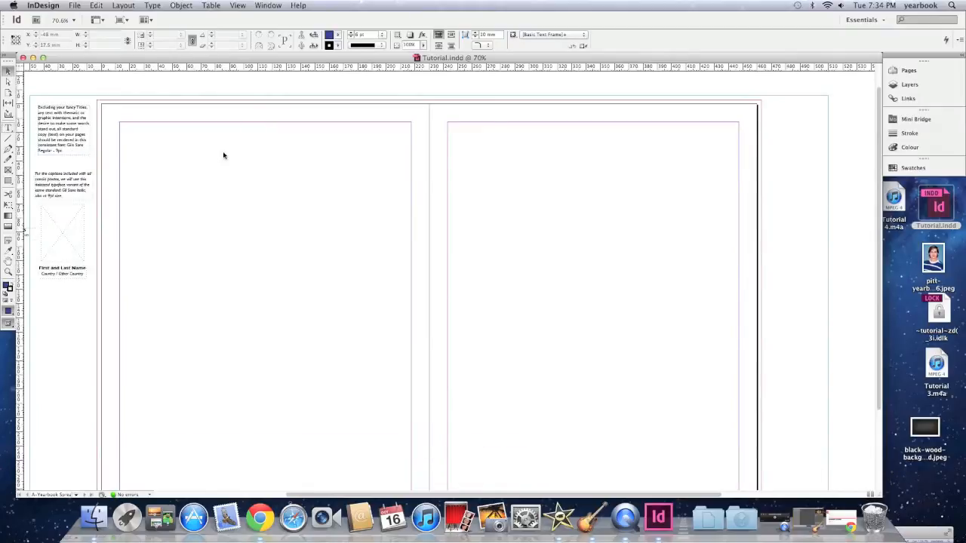
pyautogui.moveTo(144, 145); pyautogui.dragTo(316, 206)
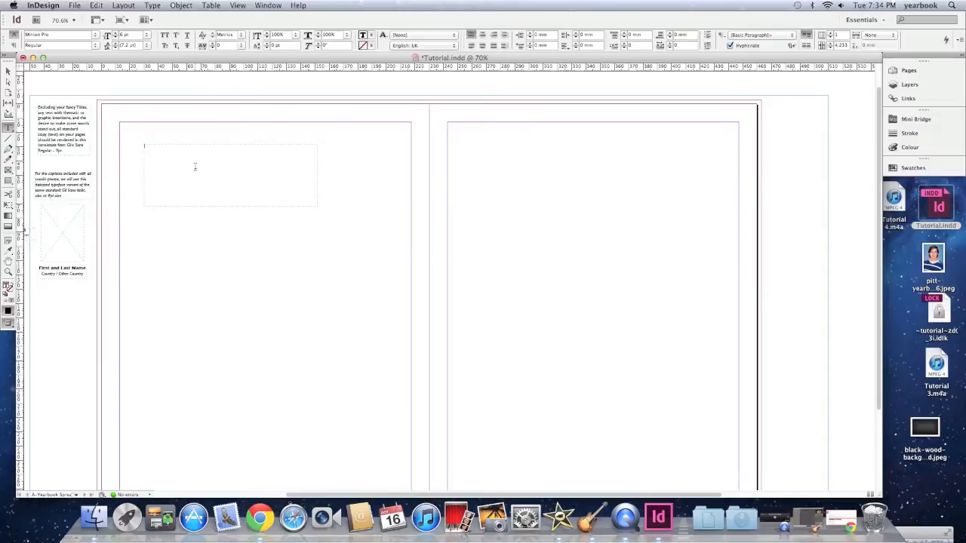
pyautogui.write('text')
# Select the title text and set its size to 36 pt
pyautogui.moveTo(185, 148); pyautogui.dragTo(118, 143)
pyautogui.click(146, 35)
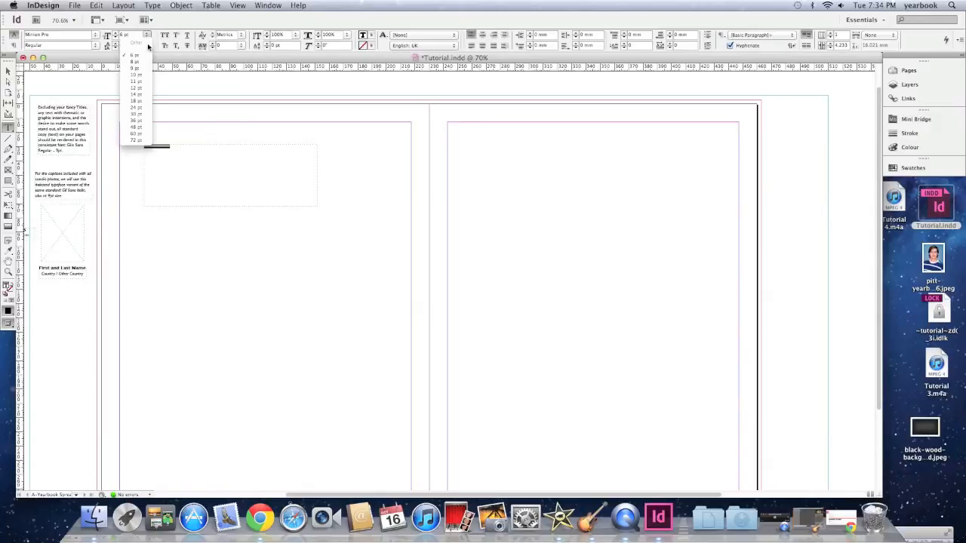
pyautogui.click(142, 122)
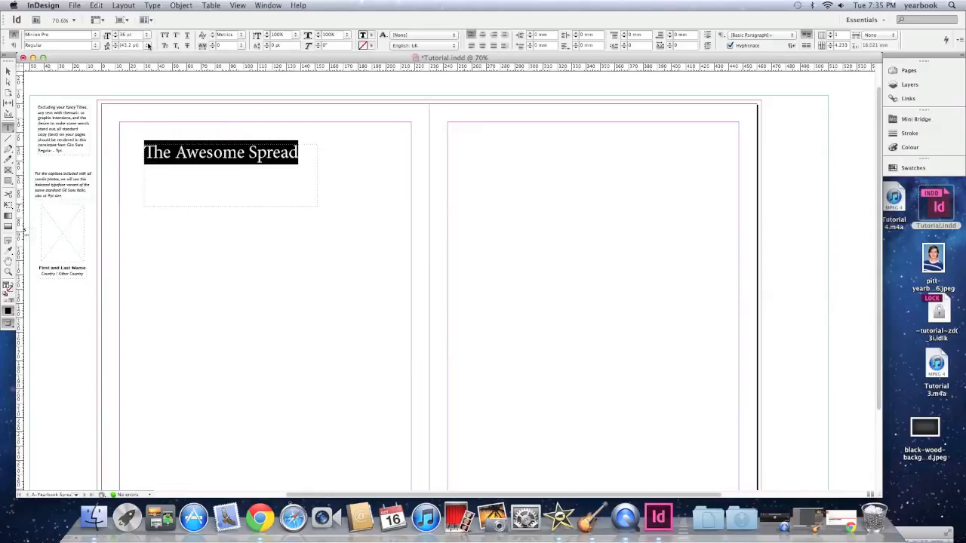
# Apply the Hunger Games font to the selected title
pyautogui.click(95, 36)
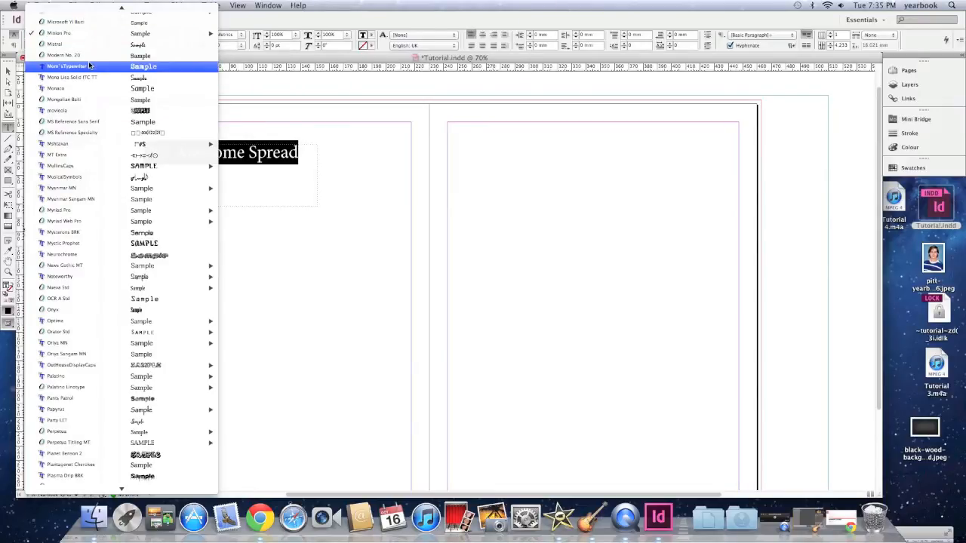
pyautogui.write('Hunger Games')
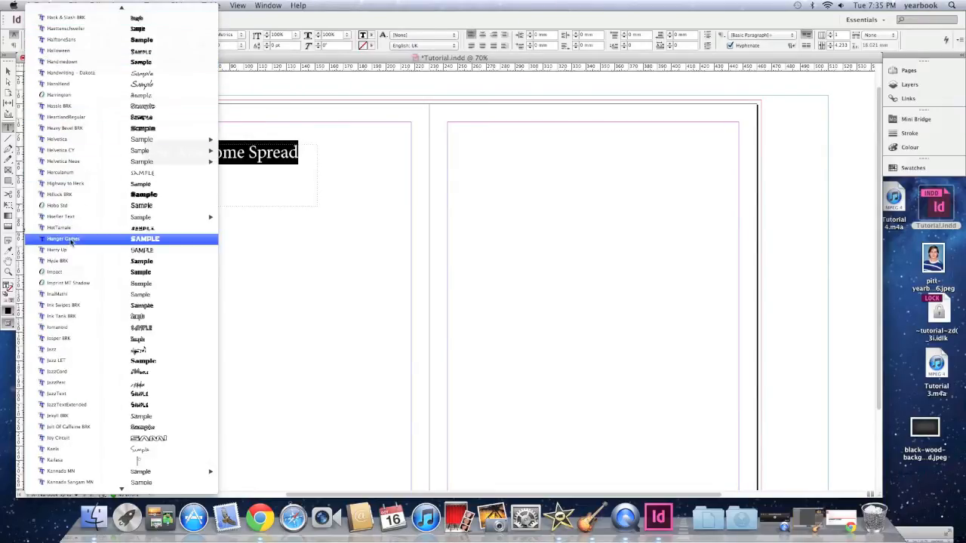
pyautogui.click(72, 240)
pyautogui.click(245, 176)
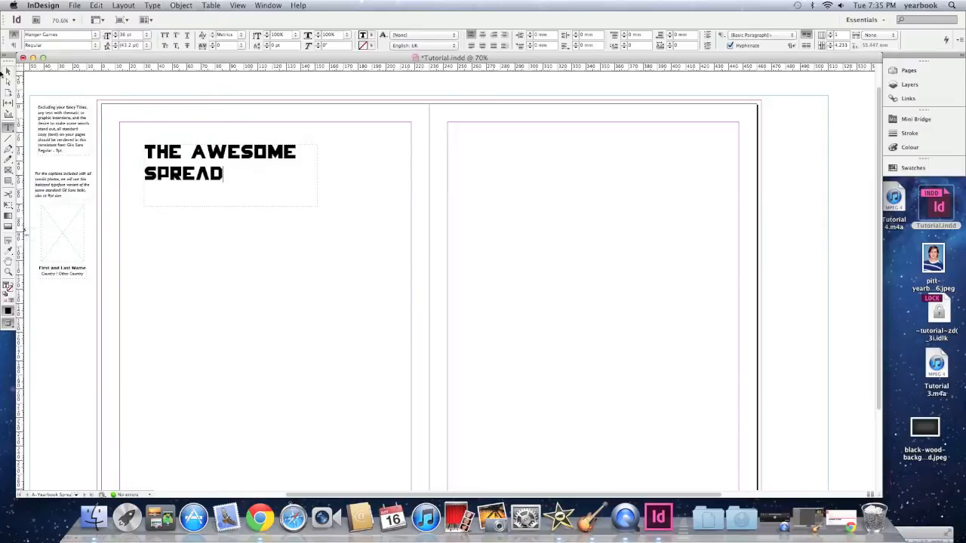
# Widen the title's text frame so the whole title fits on one line
pyautogui.click(8, 71)
pyautogui.moveTo(317, 206); pyautogui.dragTo(388, 175)
pyautogui.moveTo(318, 163); pyautogui.dragTo(315, 148)
pyautogui.click(317, 191)
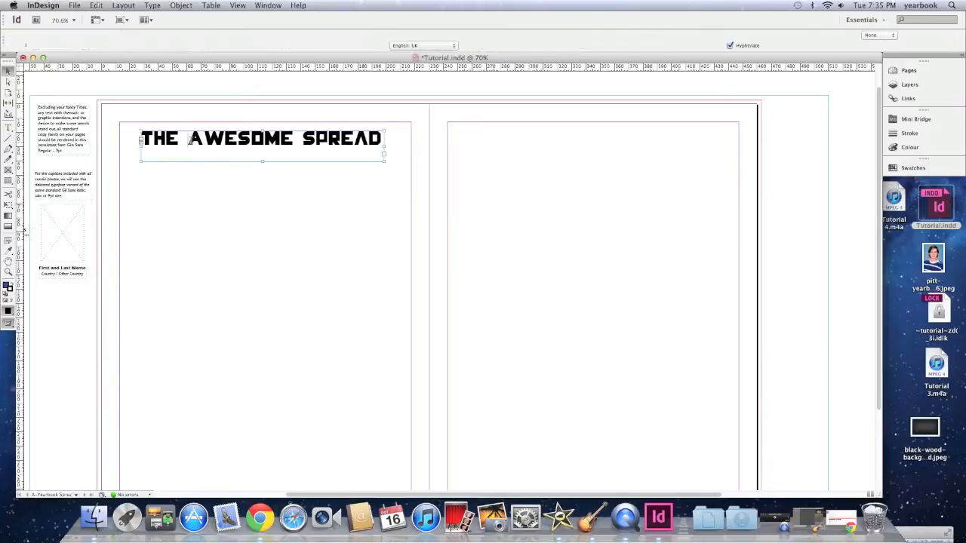
# Fill the title text with the C=100 M=0 Y=0 K=0 cyan swatch
pyautogui.doubleClick(191, 143)
pyautogui.tripleClick(194, 140)
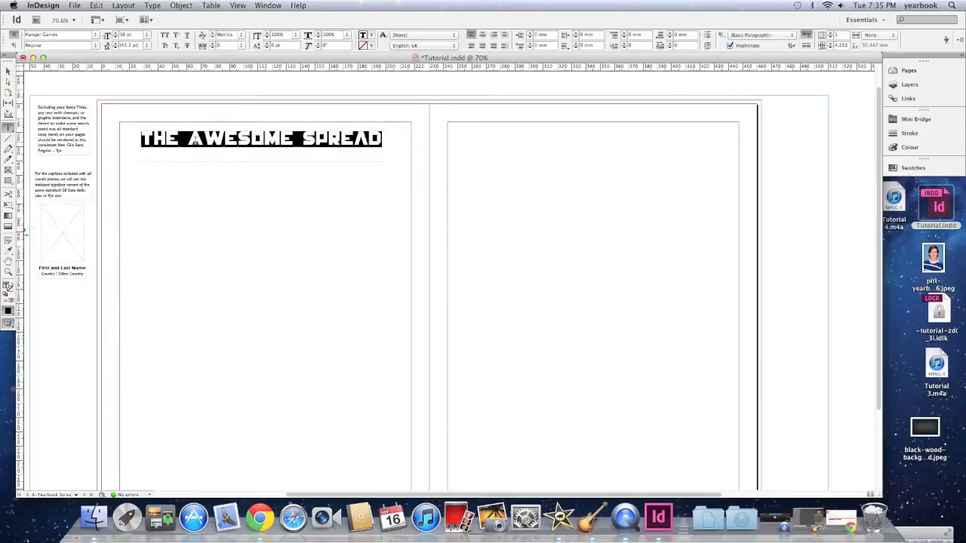
pyautogui.click(371, 43)
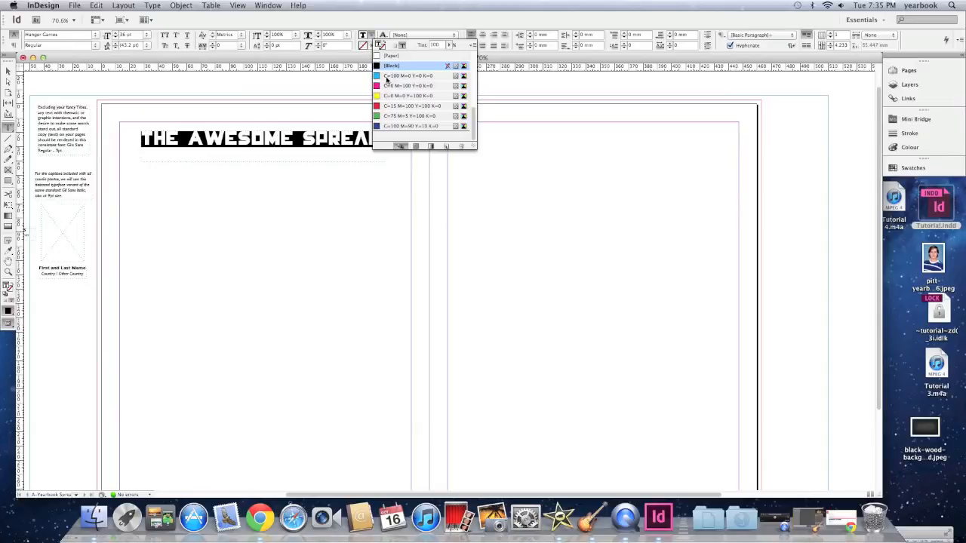
pyautogui.click(387, 77)
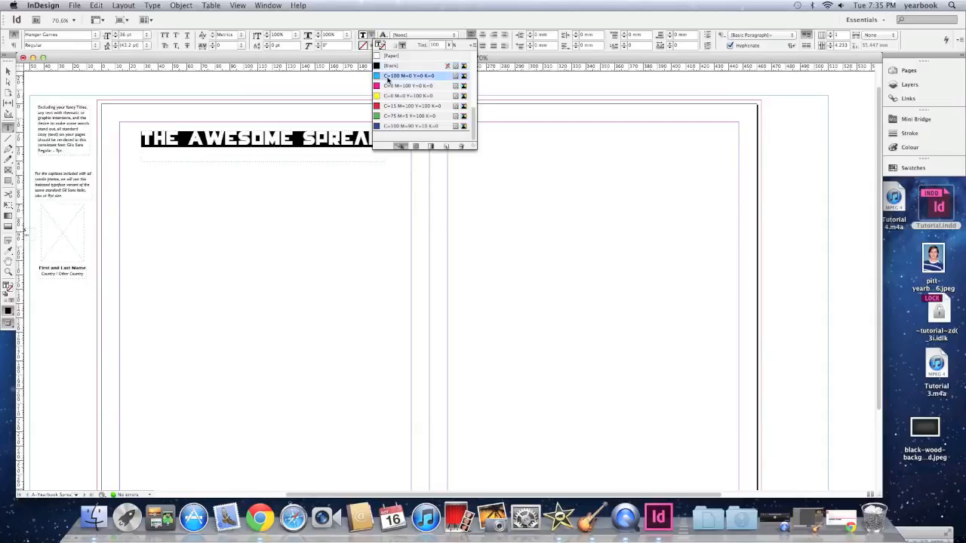
pyautogui.click(310, 157)
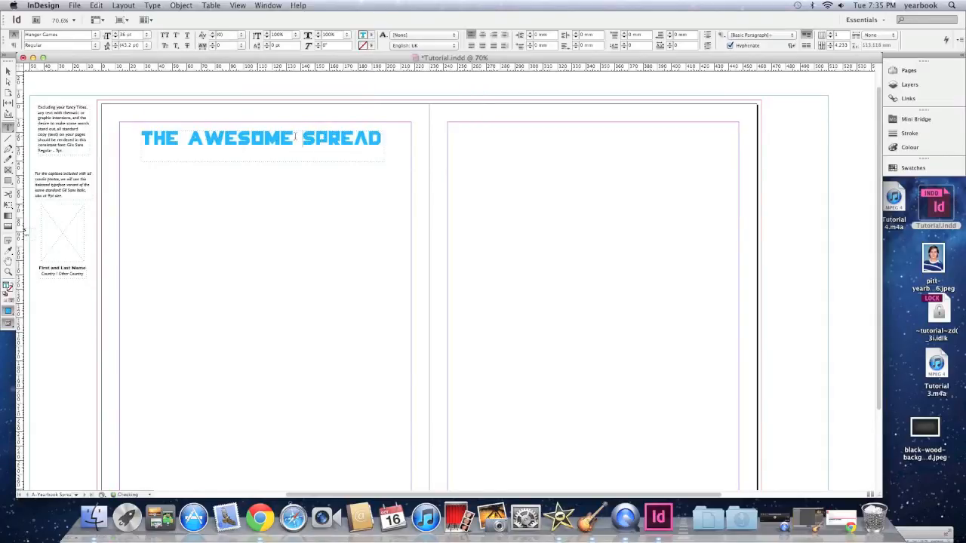
# Recolour the title text with a custom red mixed in the Colour Picker
pyautogui.tripleClick(300, 140)
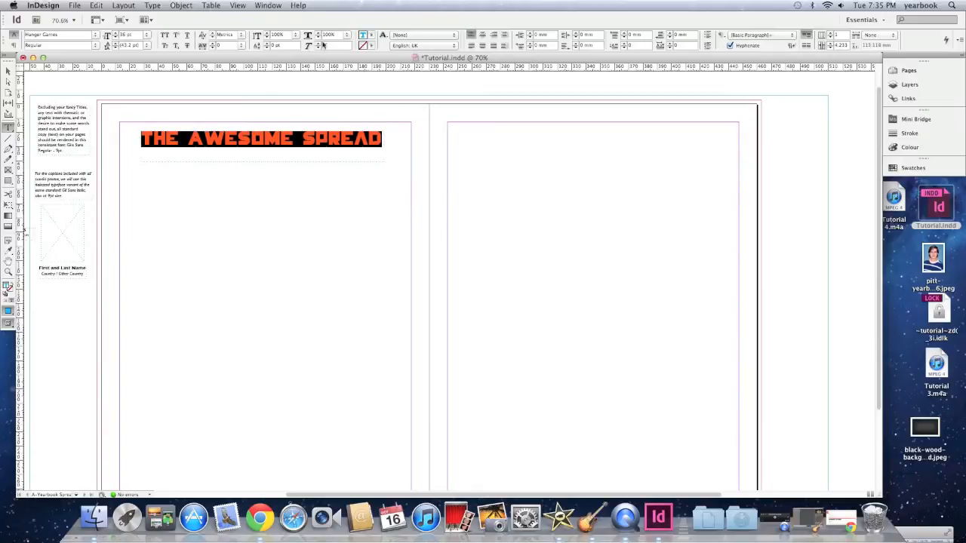
pyautogui.click(370, 45)
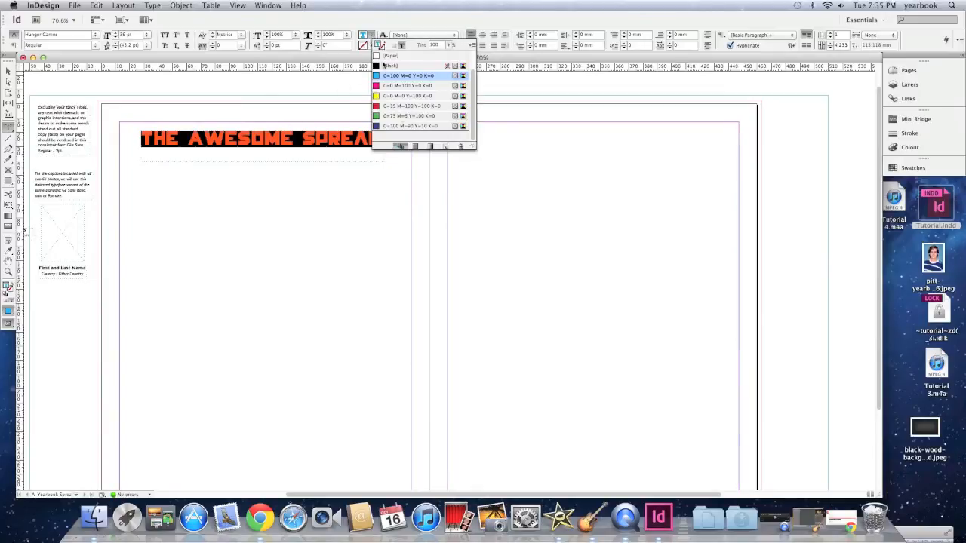
pyautogui.scroll(2, 394, 104)
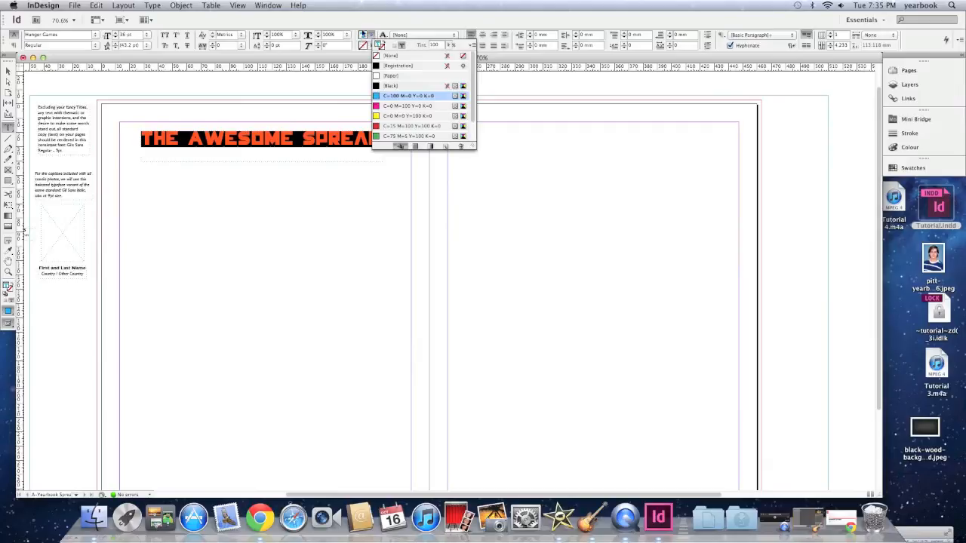
pyautogui.click(361, 27)
pyautogui.doubleClick(363, 37)
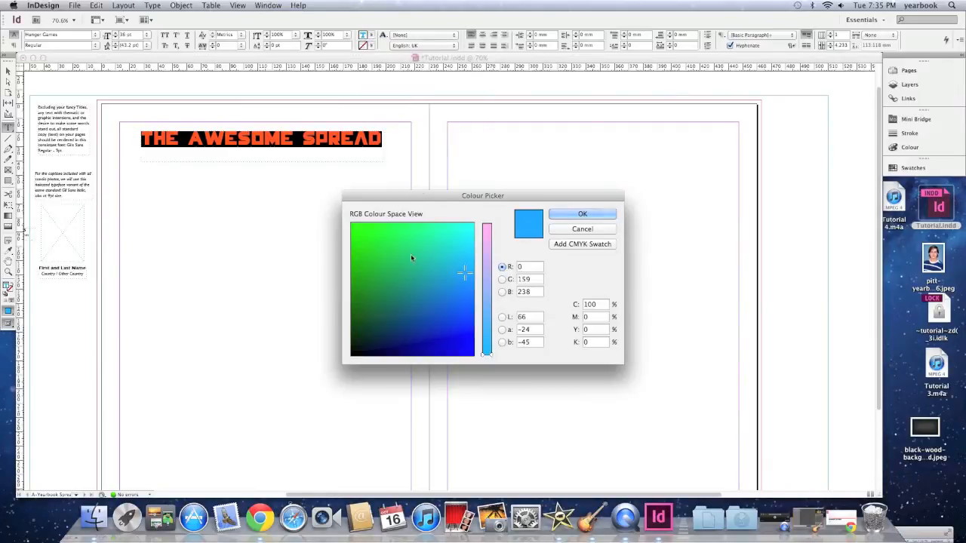
pyautogui.click(371, 233)
pyautogui.click(487, 235)
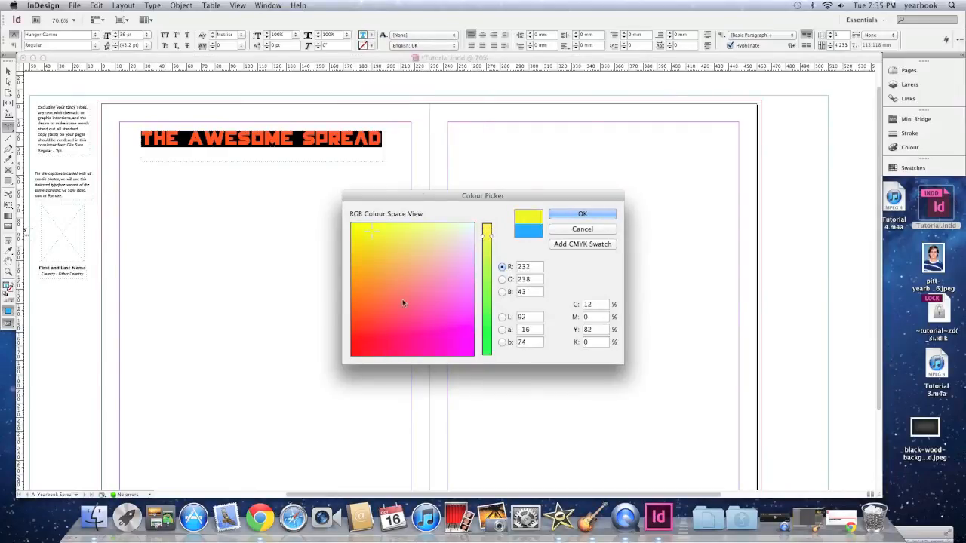
pyautogui.moveTo(404, 302); pyautogui.dragTo(352, 354)
pyautogui.click(552, 214)
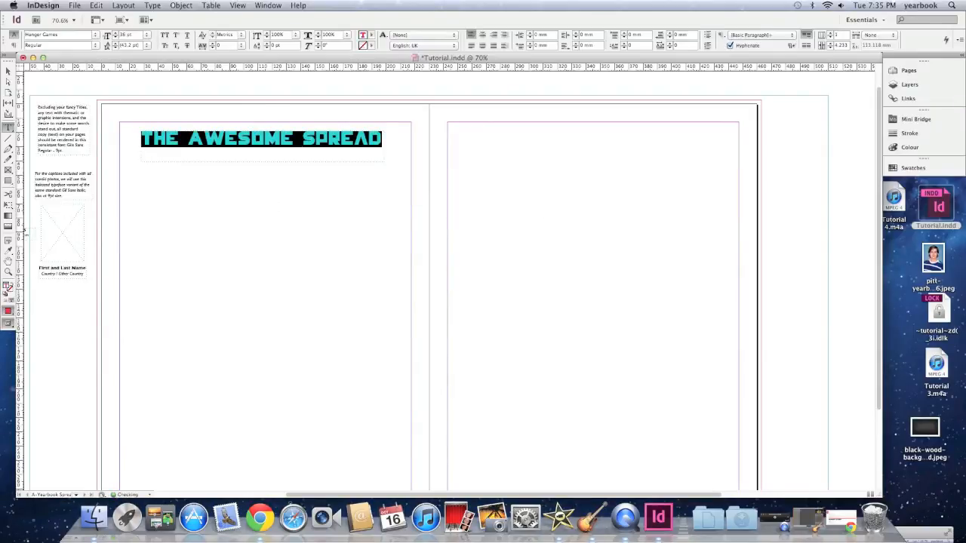
pyautogui.click(261, 185)
# Select the title text again and give it a Black stroke
pyautogui.scroll(2, 248, 154)
pyautogui.tripleClick(261, 176)
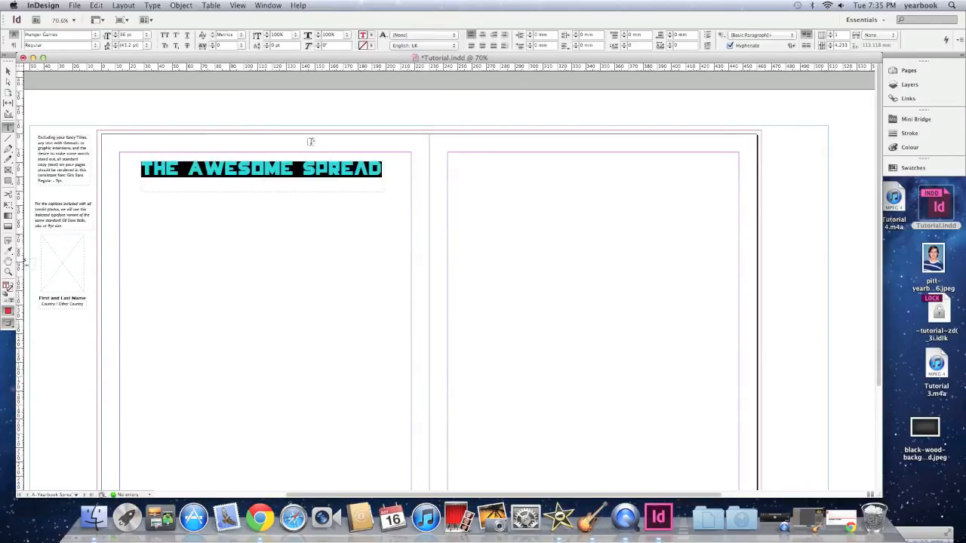
pyautogui.click(276, 171)
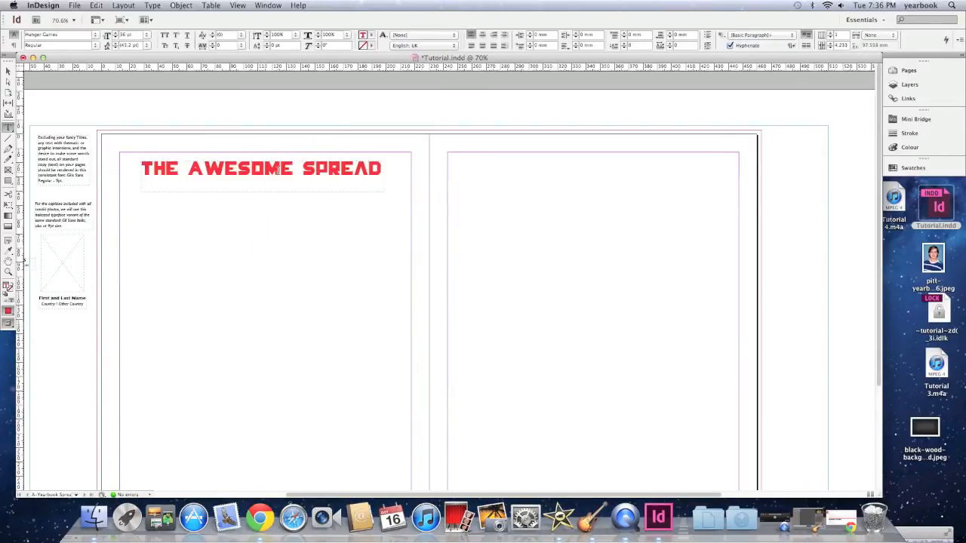
pyautogui.tripleClick(235, 173)
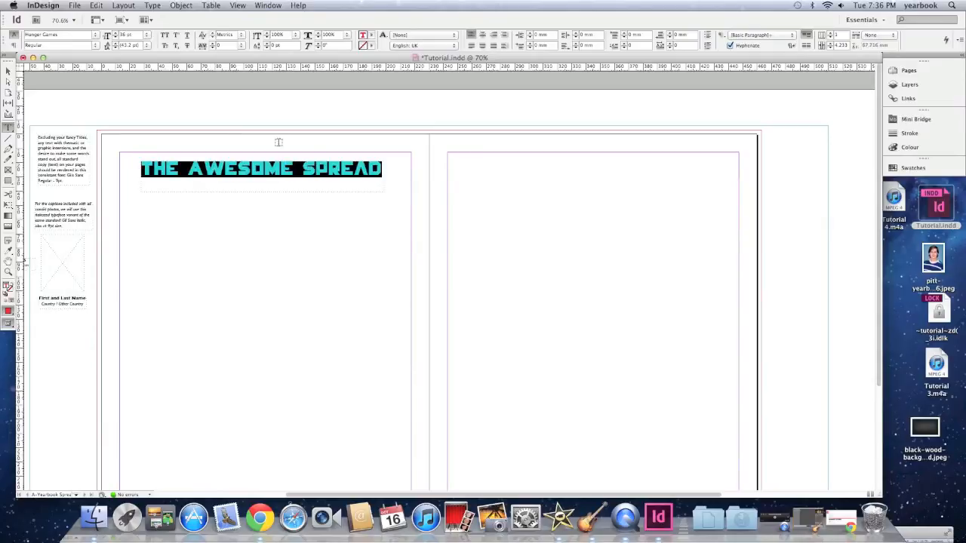
pyautogui.click(371, 47)
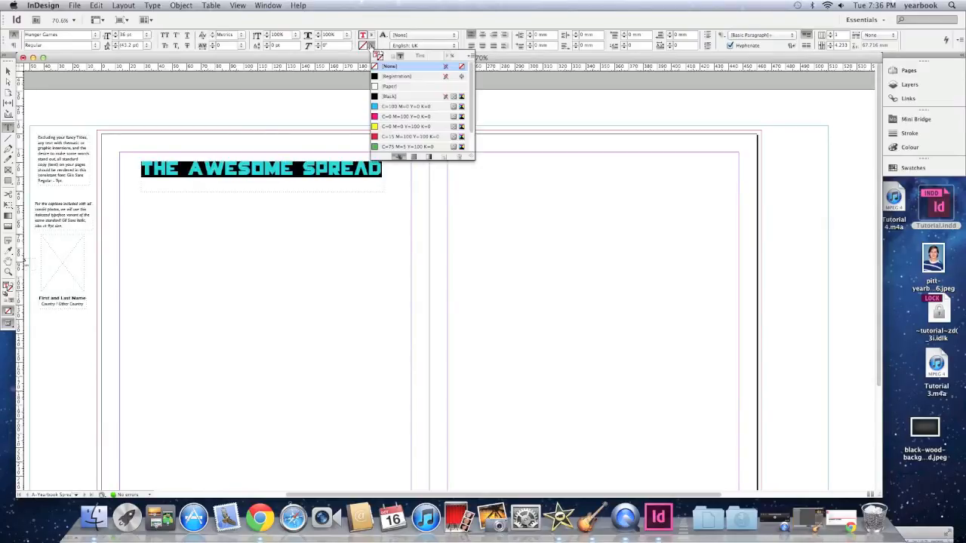
pyautogui.click(388, 98)
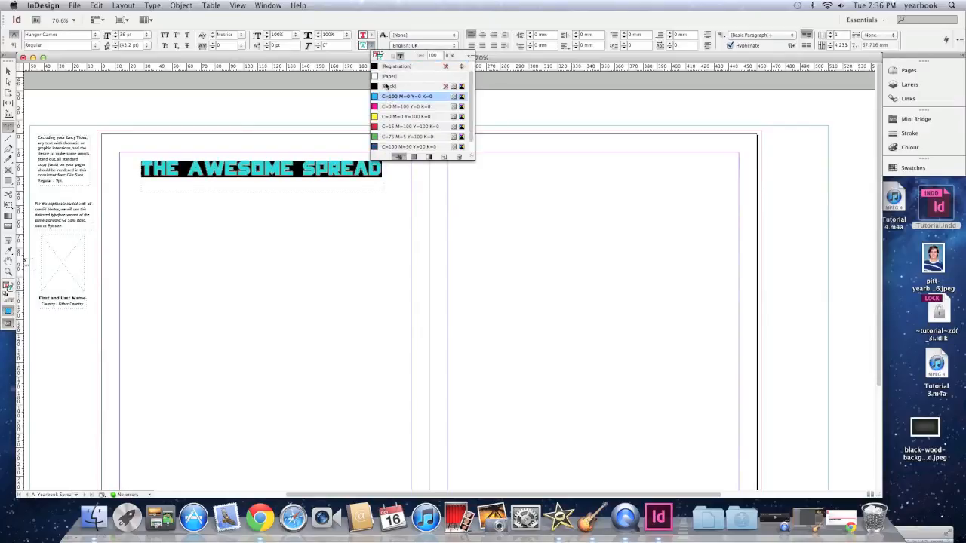
pyautogui.click(389, 87)
pyautogui.click(317, 176)
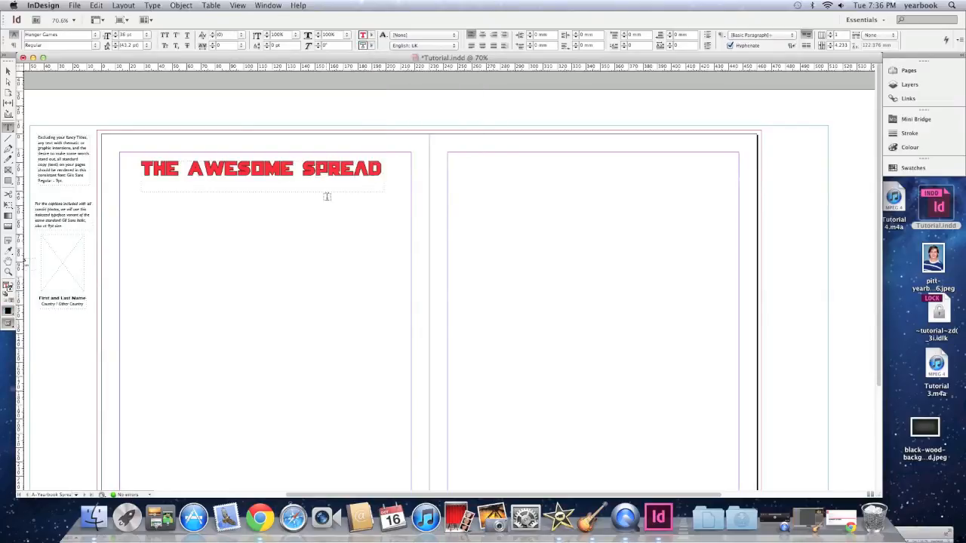
# Move the title frame slightly to the right along the top of the left page
pyautogui.tripleClick(197, 172)
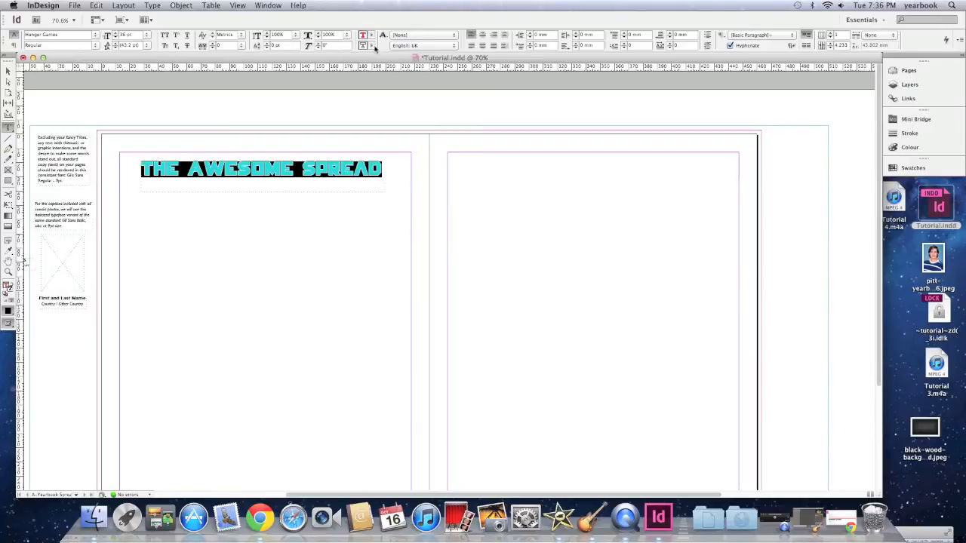
pyautogui.click(330, 170)
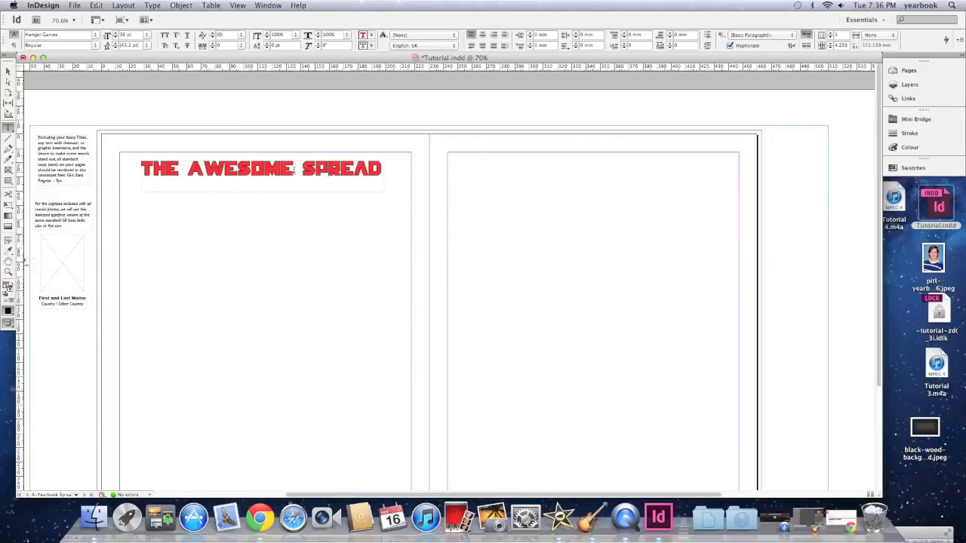
pyautogui.click(7, 70)
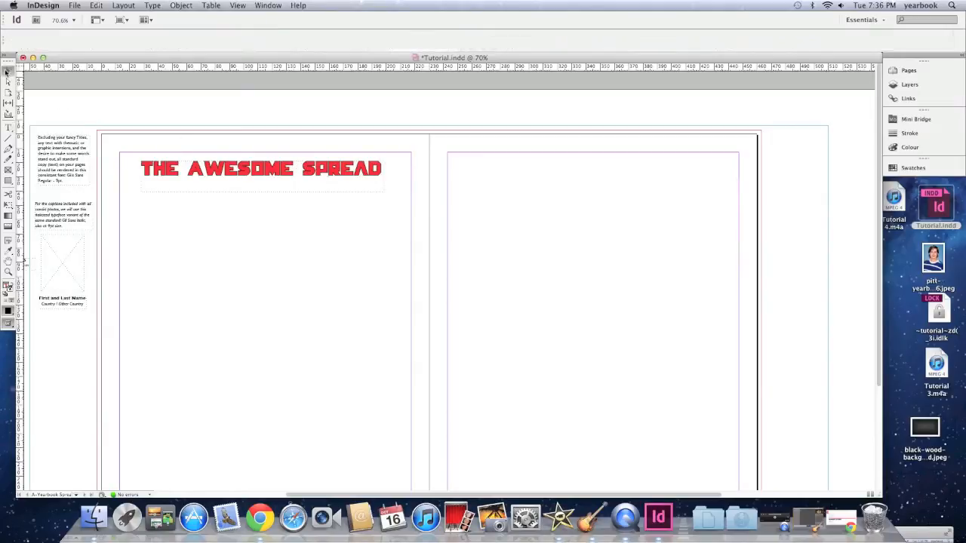
pyautogui.moveTo(233, 172); pyautogui.dragTo(289, 167)
pyautogui.click(252, 209)
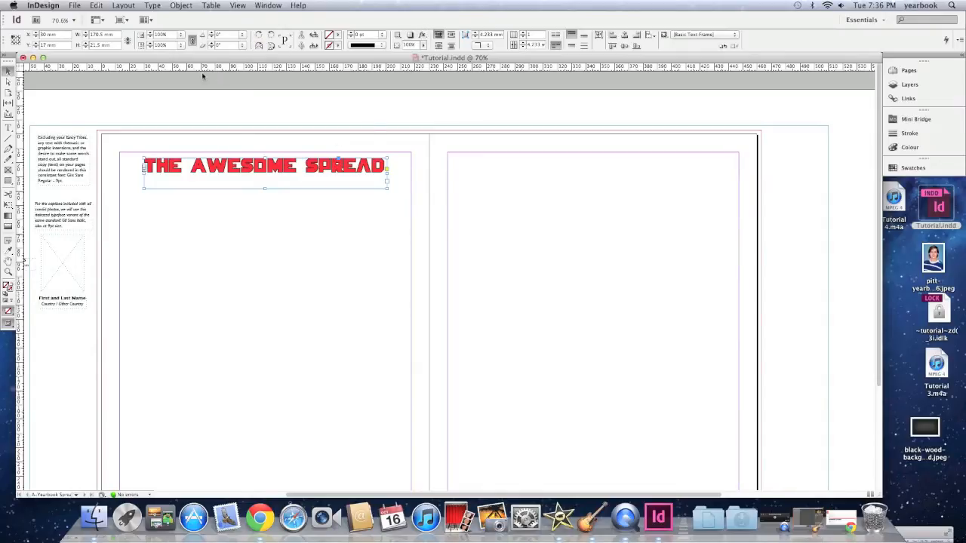
pyautogui.click(194, 244)
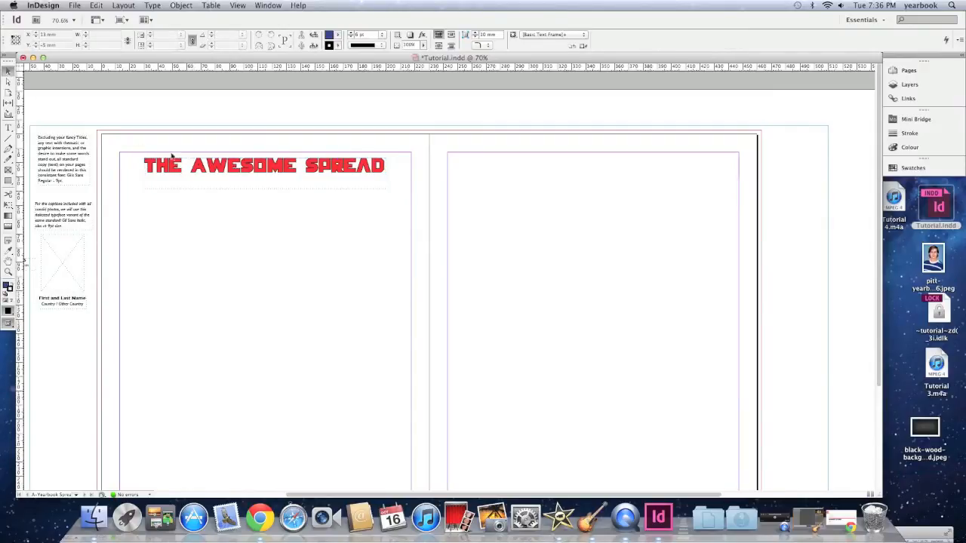
pyautogui.click(273, 172)
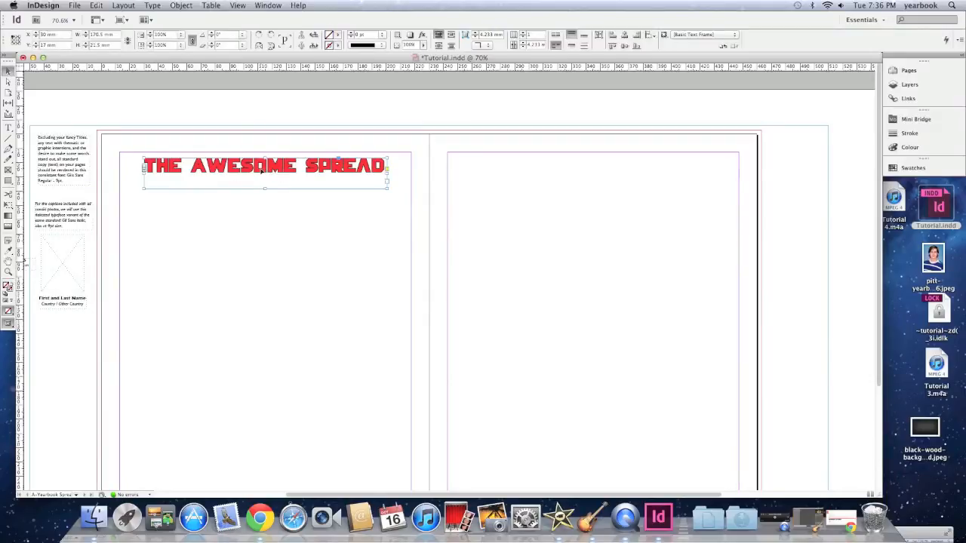
pyautogui.click(285, 255)
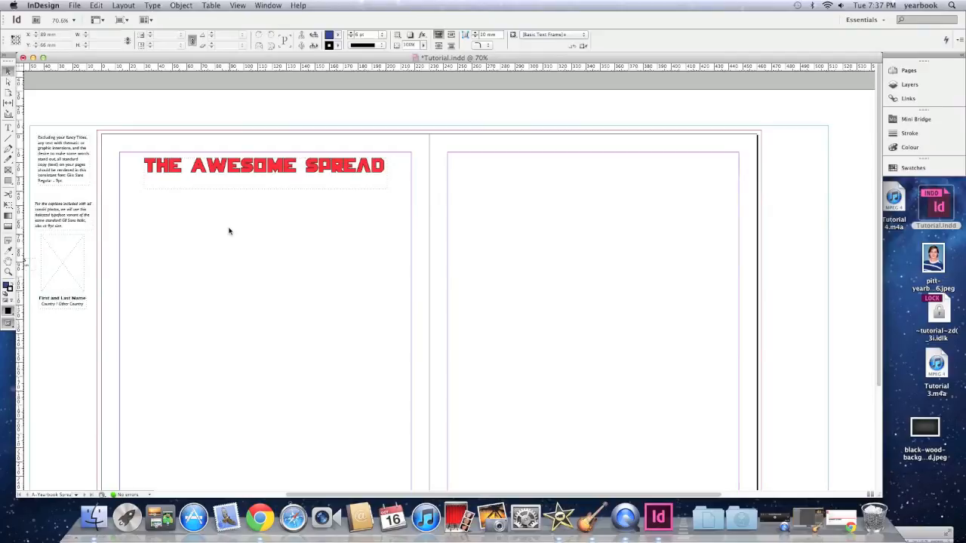
# Draw a rectangle frame below the title on the left page and nudge it into place
pyautogui.click(9, 171)
pyautogui.moveTo(144, 224); pyautogui.dragTo(321, 342)
pyautogui.click(8, 71)
pyautogui.moveTo(209, 262); pyautogui.dragTo(188, 247)
# Drag the Screen Shot 2012-10-16 at 5.01.50 PM image from the Trash into the rectangle frame
pyautogui.click(902, 278)
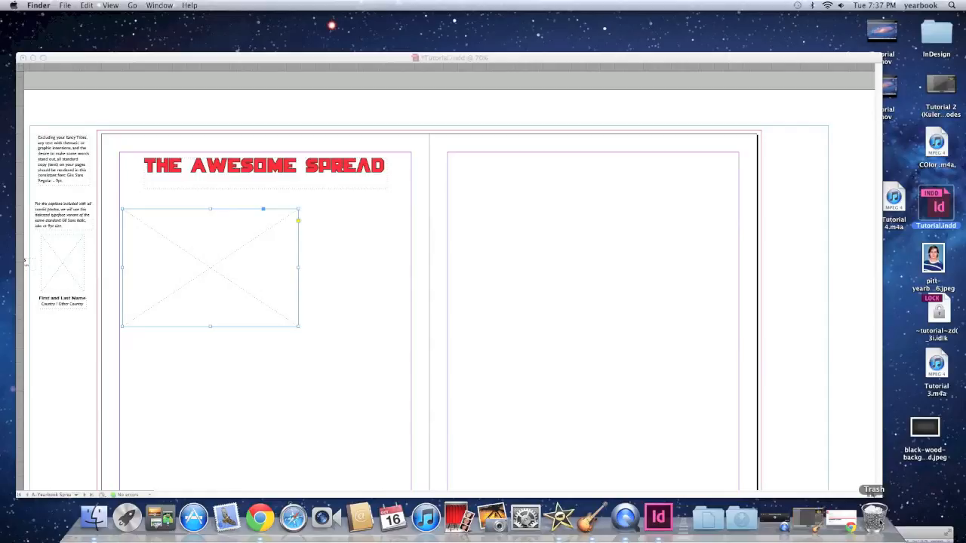
pyautogui.click(876, 519)
pyautogui.click(388, 264)
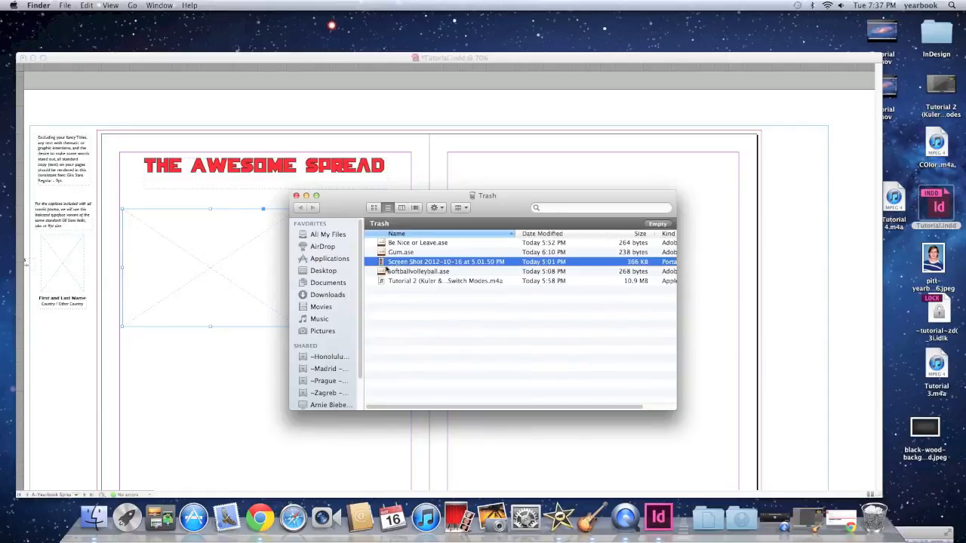
pyautogui.moveTo(445, 261); pyautogui.dragTo(248, 261)
pyautogui.click(297, 196)
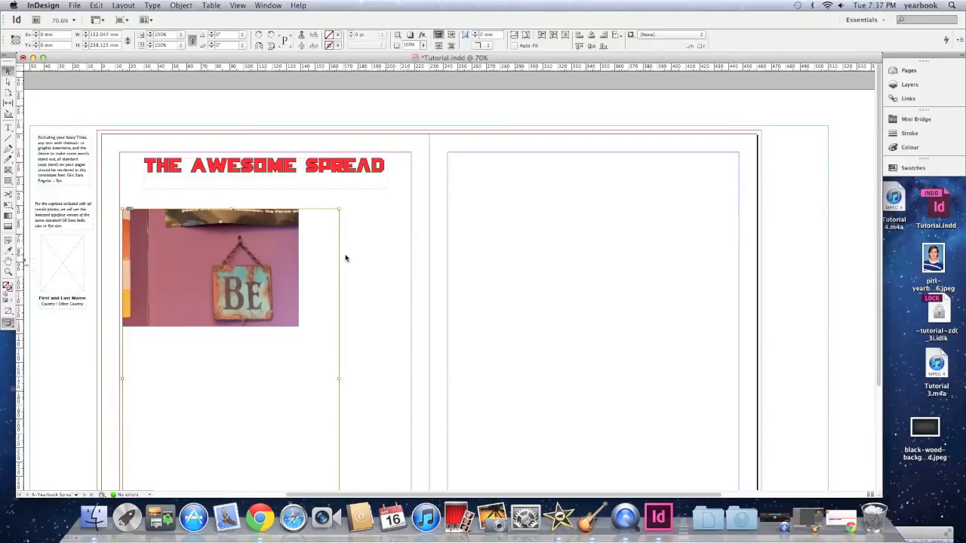
# Fit the frame to the image, then reshape it into a tall frame just under the title
pyautogui.press('alt+super+c')
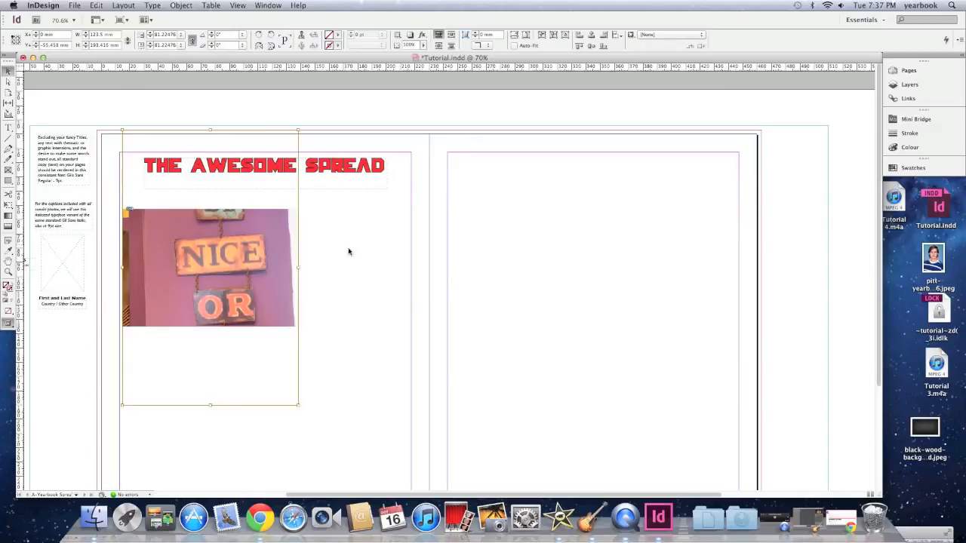
pyautogui.press('alt+super+c')
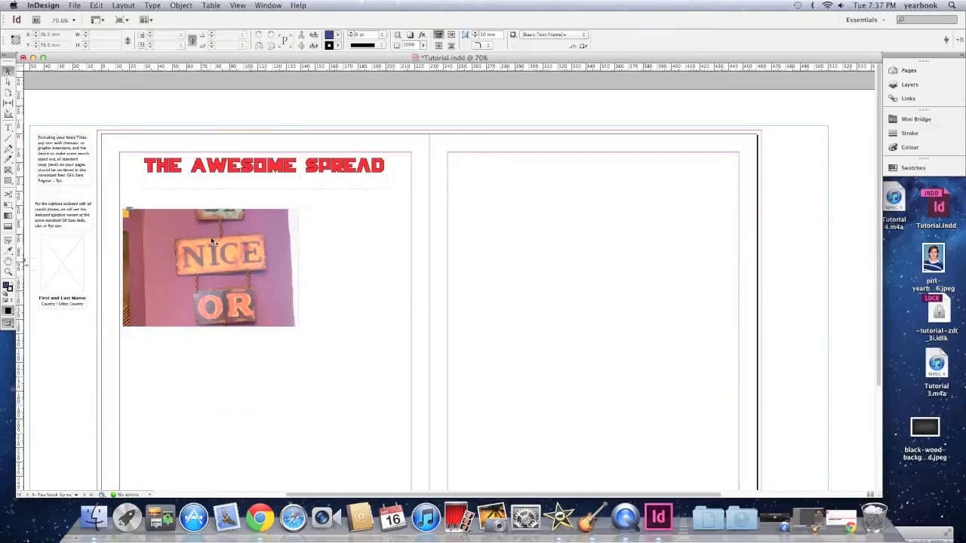
pyautogui.moveTo(300, 327); pyautogui.dragTo(258, 400)
pyautogui.moveTo(186, 209); pyautogui.dragTo(190, 183)
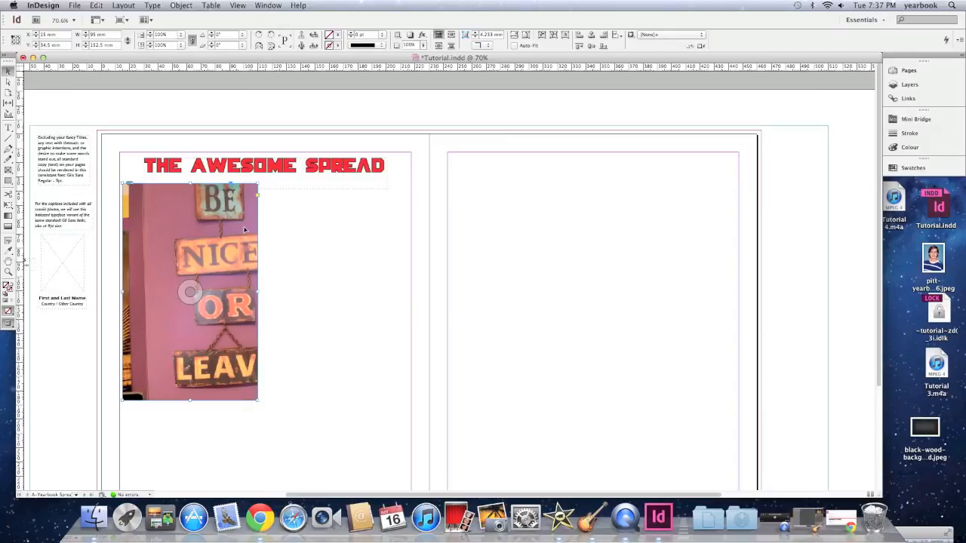
# Fit the photo proportionally inside its frame and move the frame onto the right page, near its top centre
pyautogui.press('super+alt+shift+e')
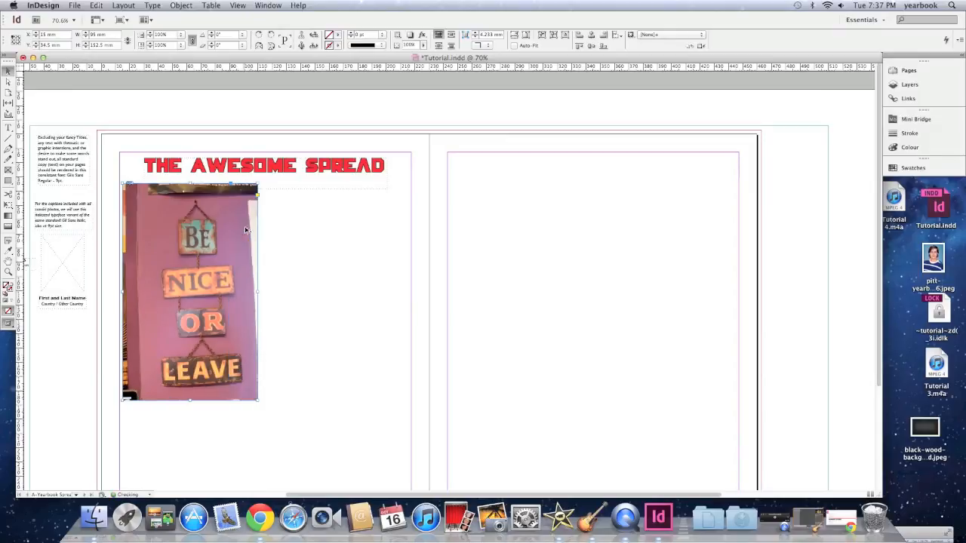
pyautogui.doubleClick(204, 227)
pyautogui.moveTo(203, 227); pyautogui.dragTo(551, 185)
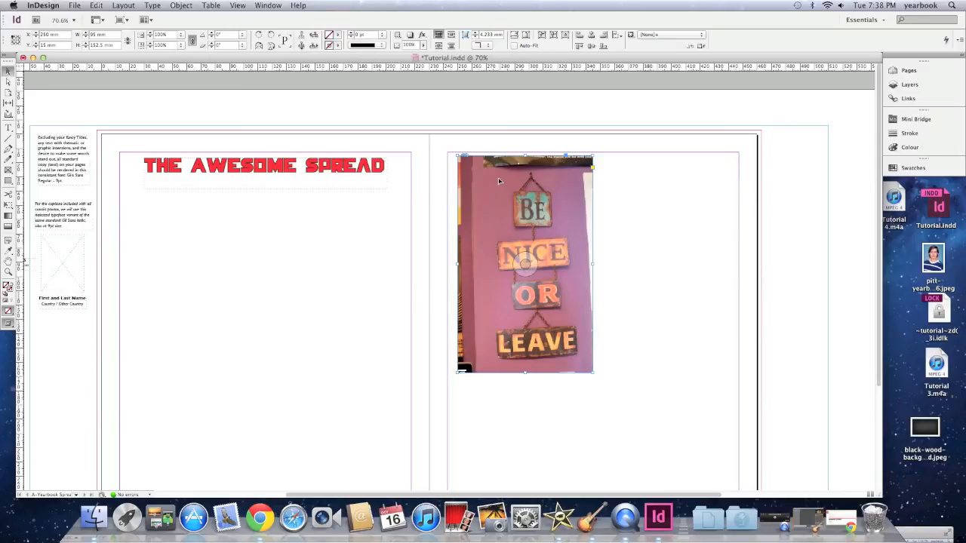
pyautogui.moveTo(498, 177); pyautogui.dragTo(489, 174)
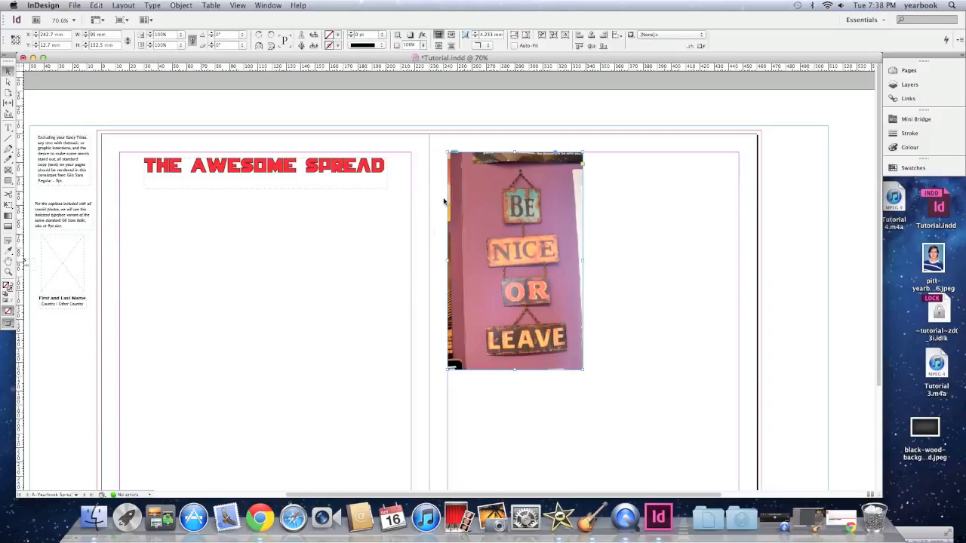
pyautogui.moveTo(490, 188); pyautogui.dragTo(726, 161)
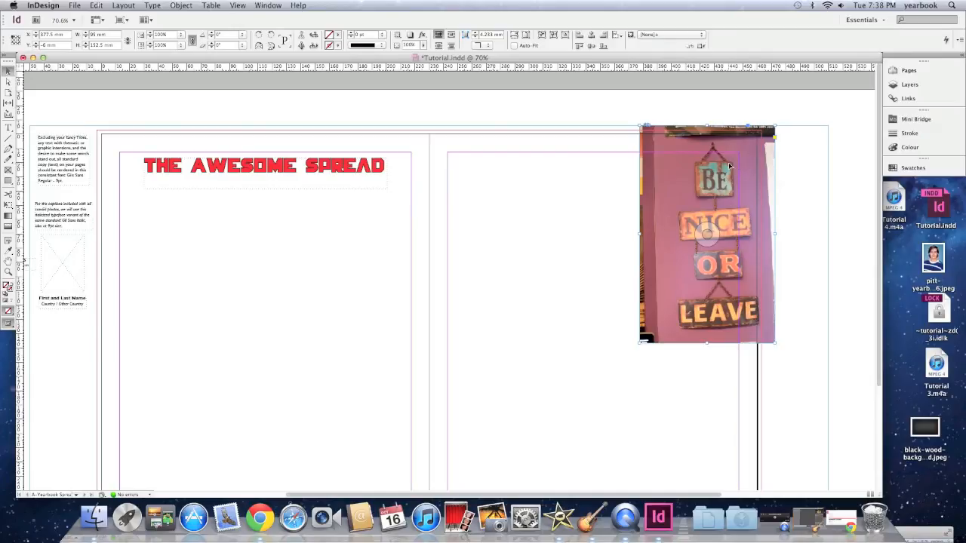
pyautogui.moveTo(714, 156); pyautogui.dragTo(613, 184)
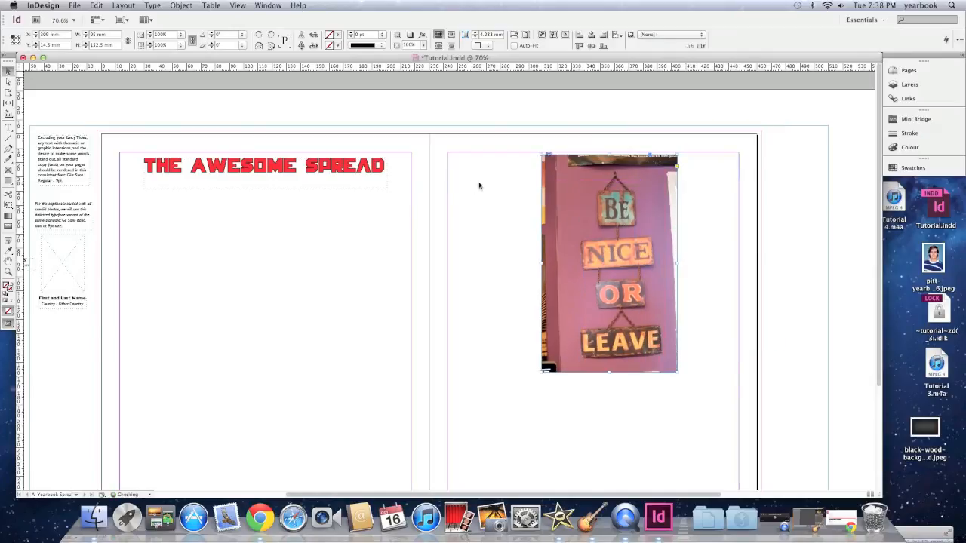
pyautogui.click(483, 187)
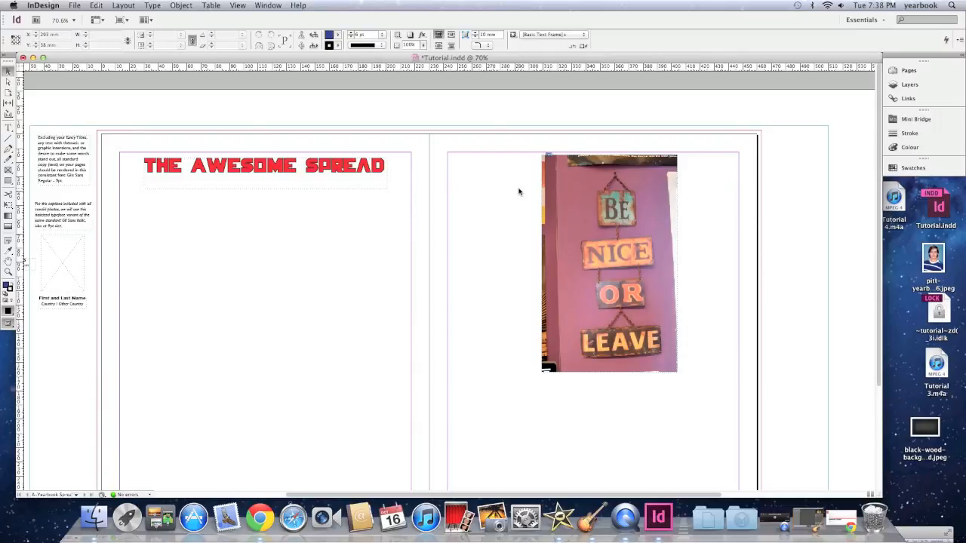